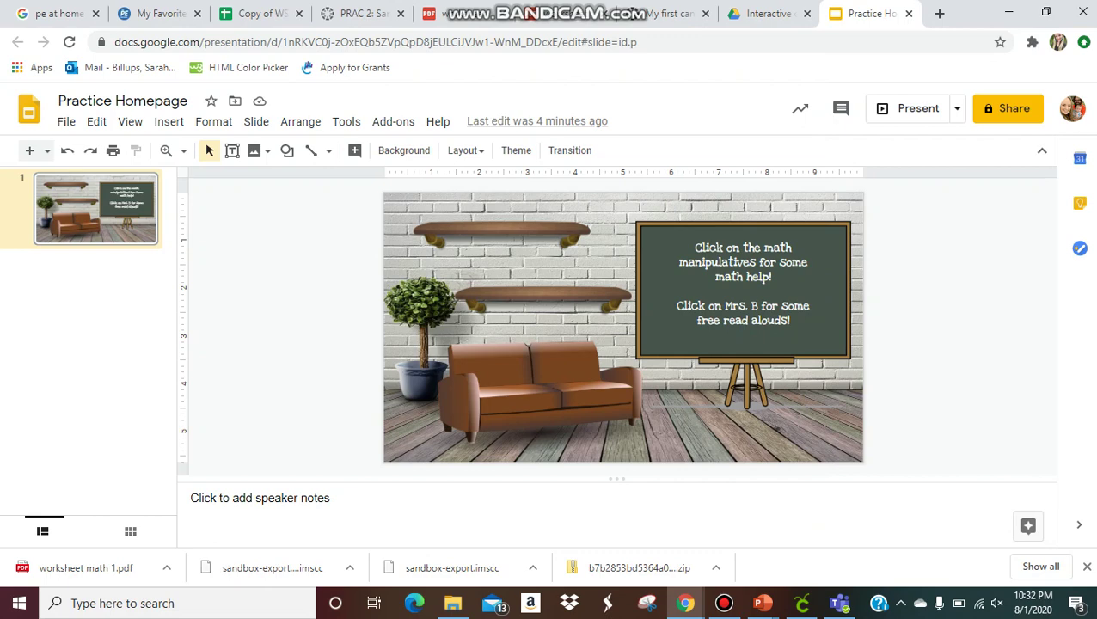
Search the web for images of "transparent calculator" to insert into the slide
click(169, 121)
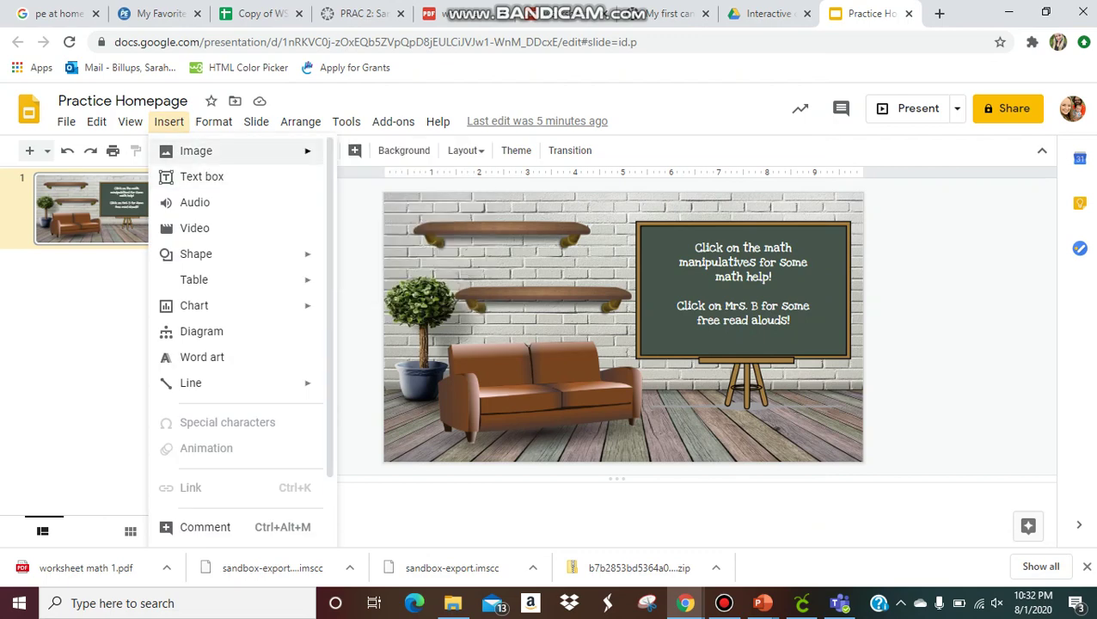
mouse_move(196, 151)
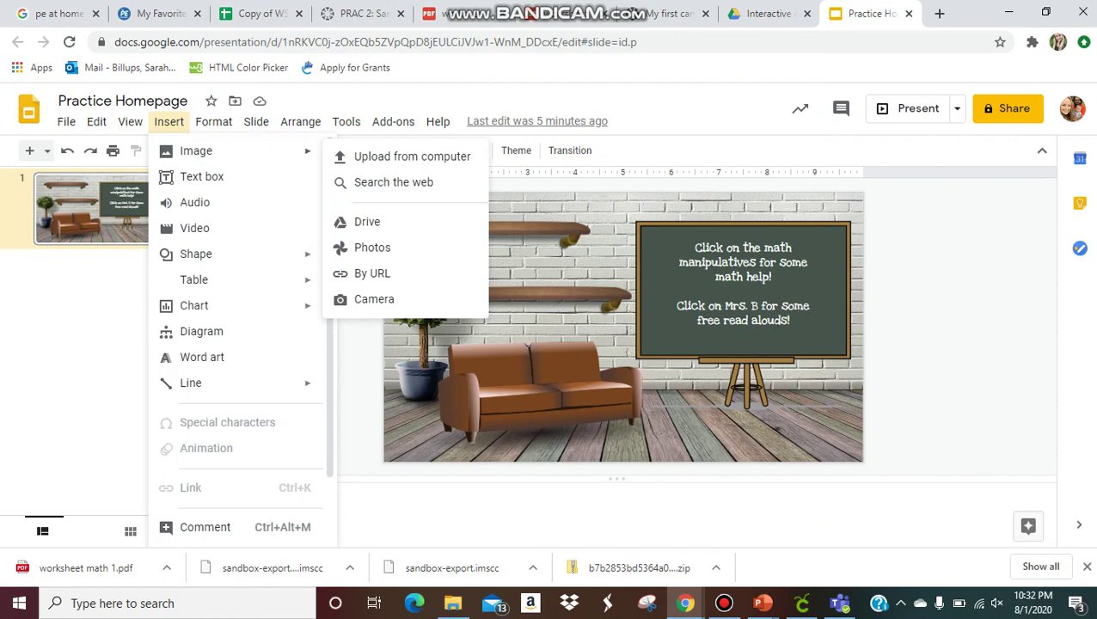
click(393, 183)
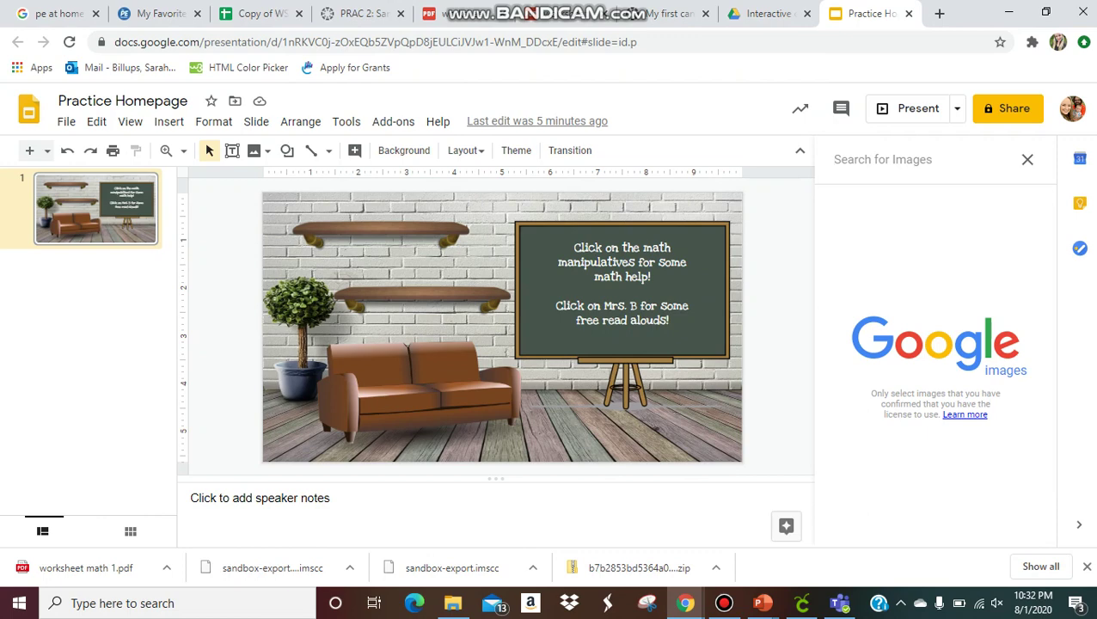
text(transparent )
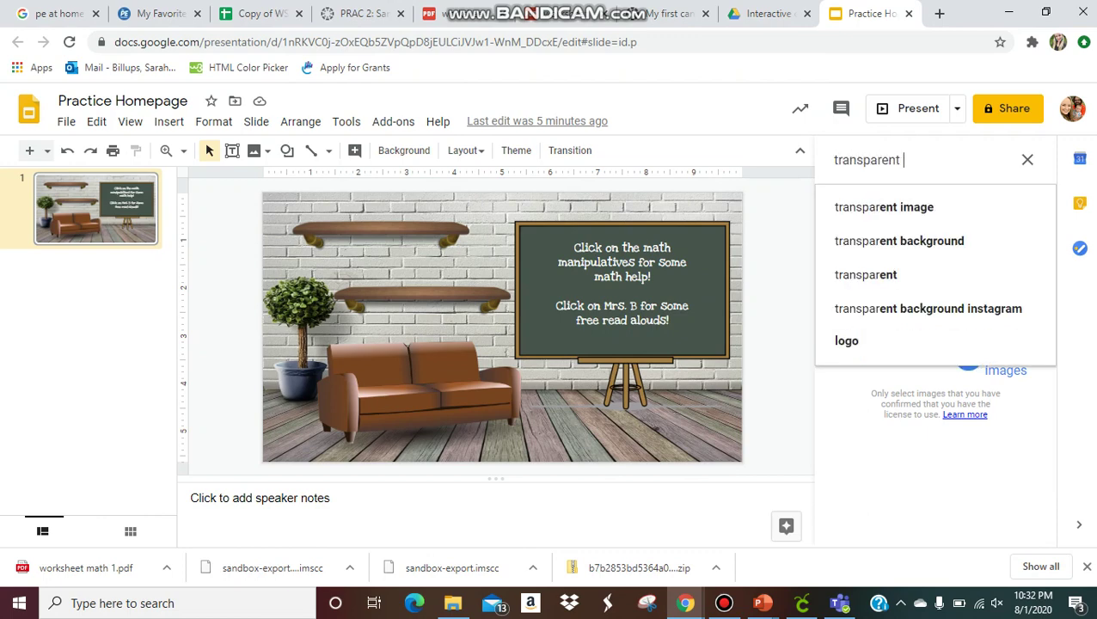
text(calcul)
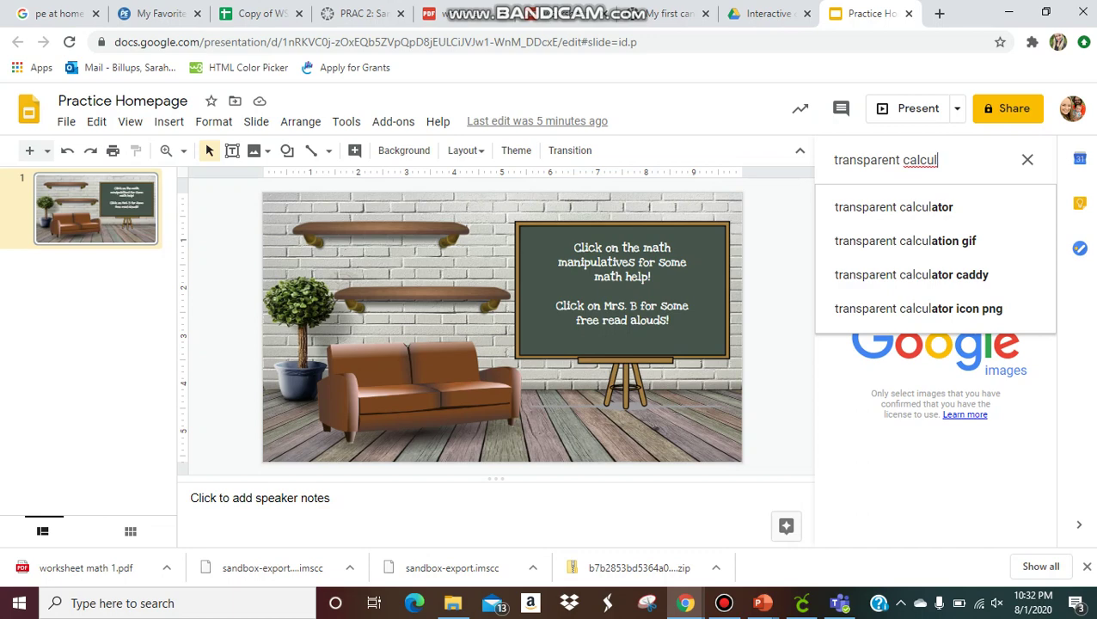
key(Down)
key(Return)
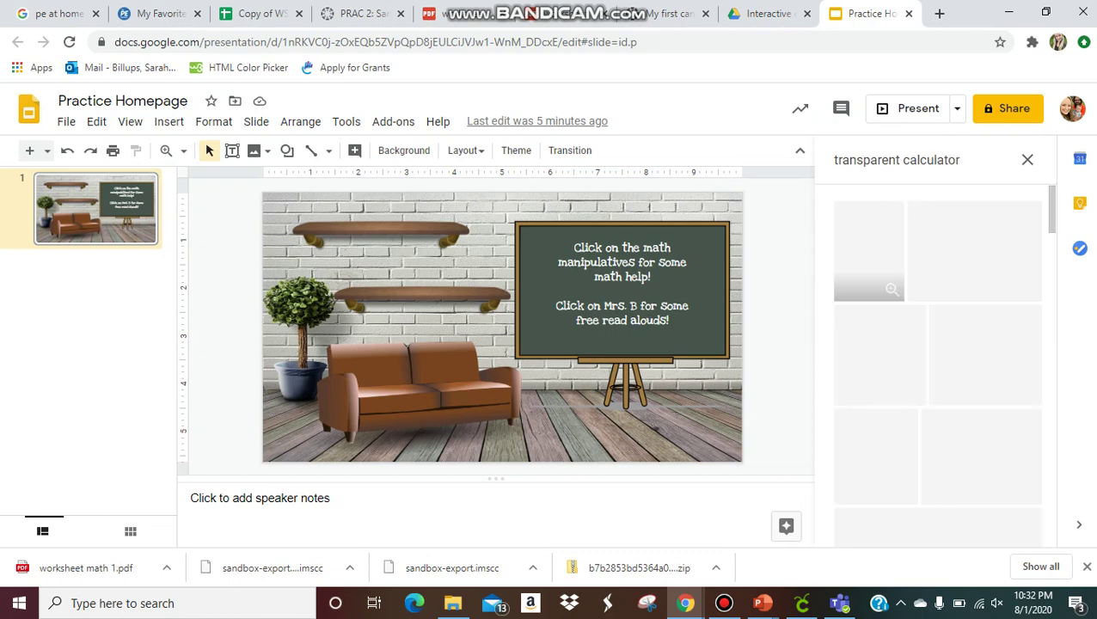
Insert the grey calculator with the green display and shrink it to stand at the right end of the lower shelf
scroll(937, 361, down, 1)
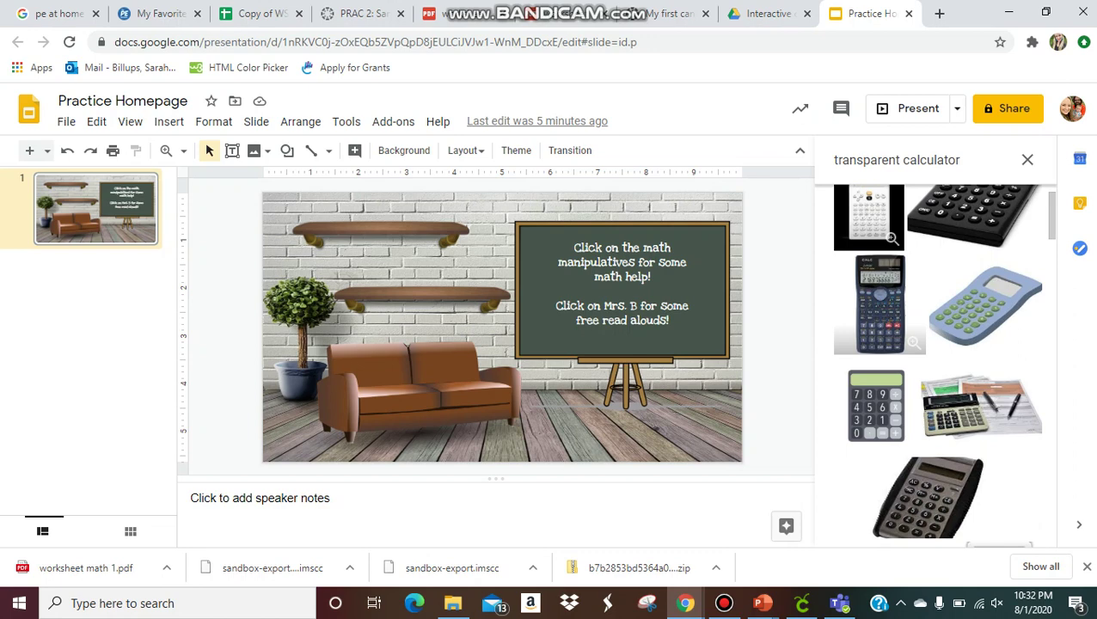
drag(875, 383, 460, 290)
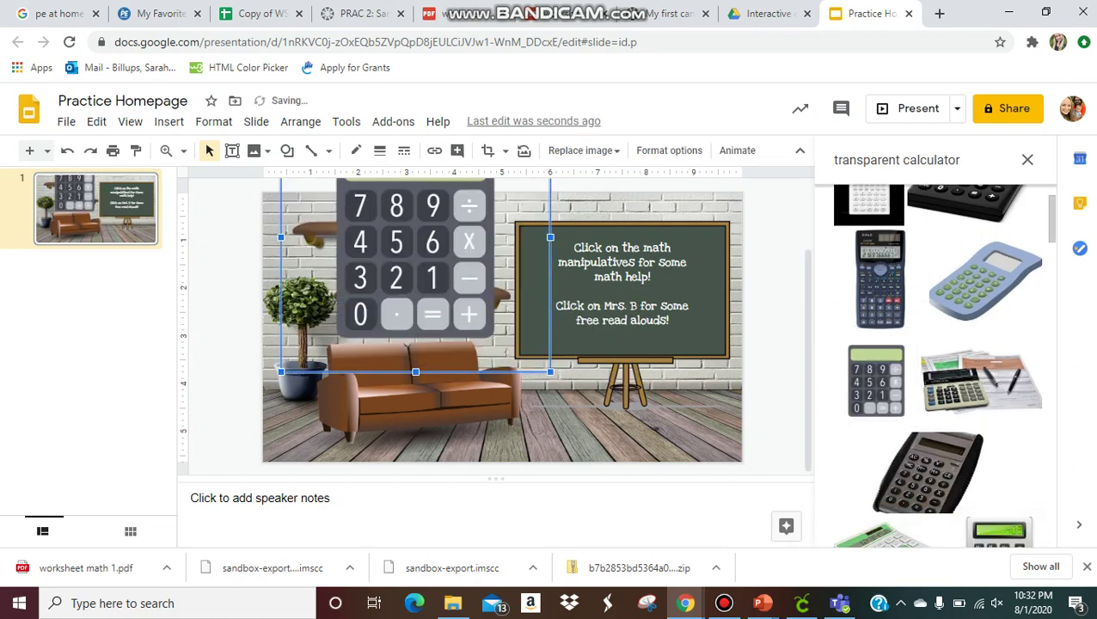
drag(550, 371, 491, 292)
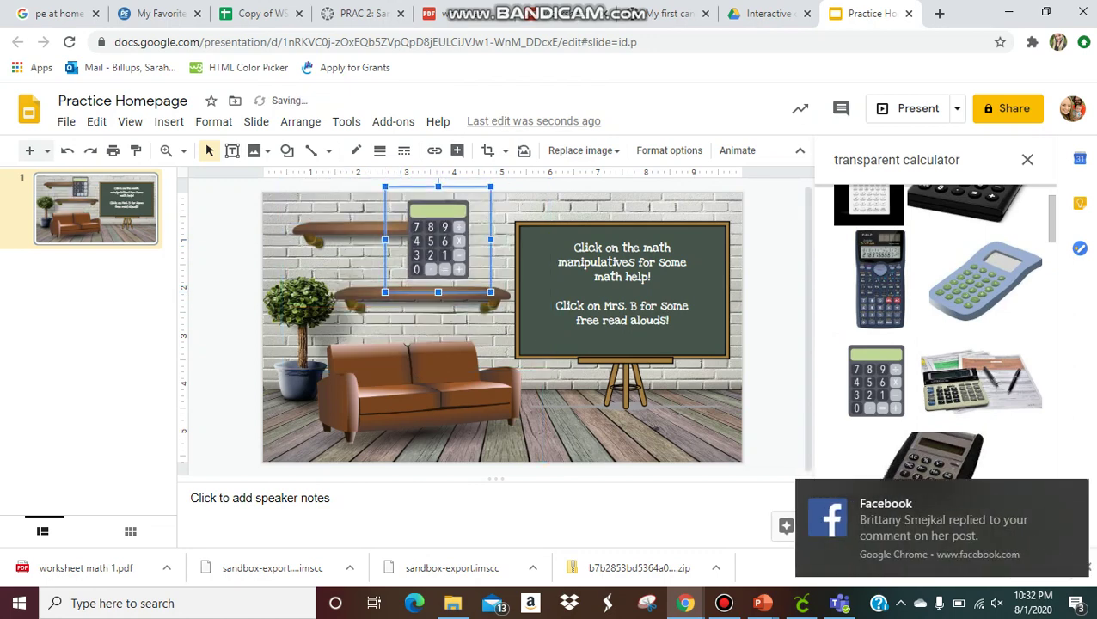
drag(438, 239, 459, 254)
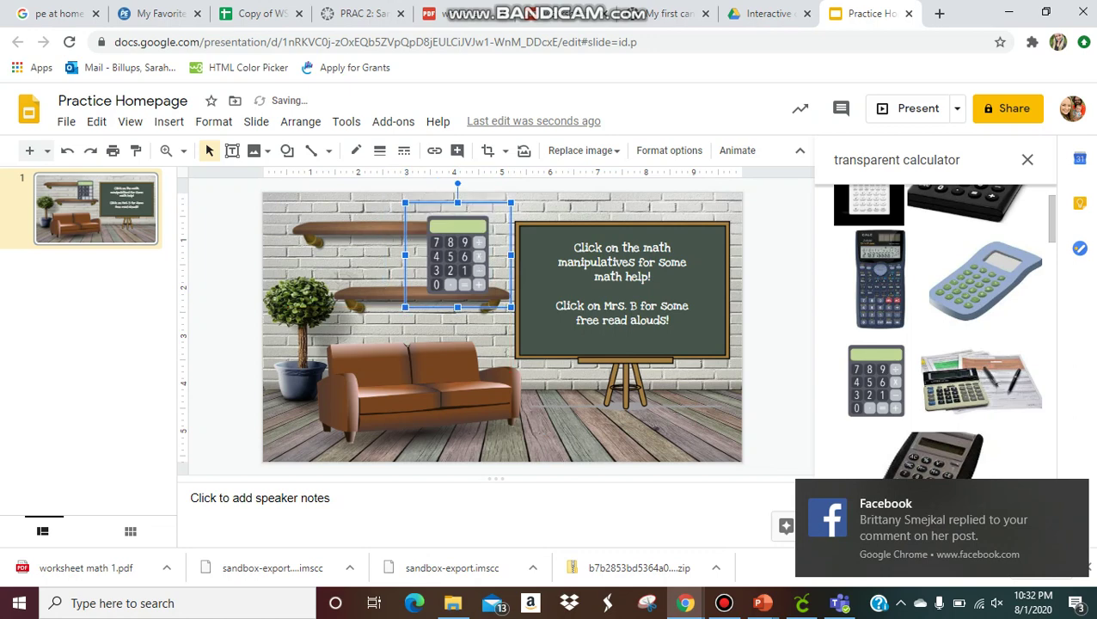
drag(510, 307, 502, 300)
drag(454, 251, 465, 255)
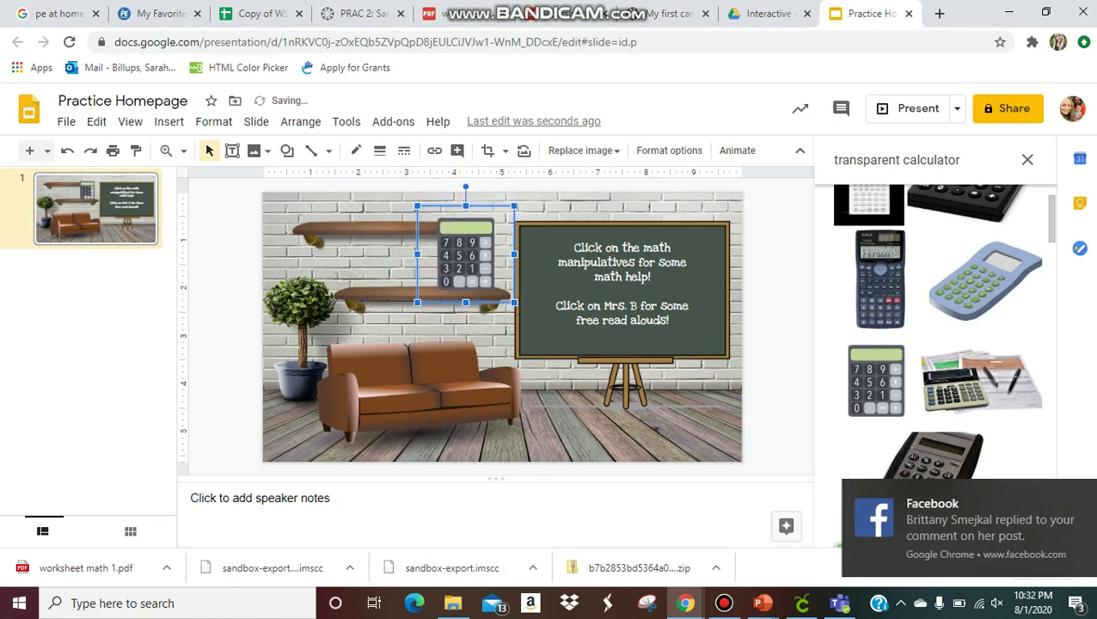
Change the web image search to "transparent abacus"
click(975, 160)
key(BackSpace)
key(BackSpace)
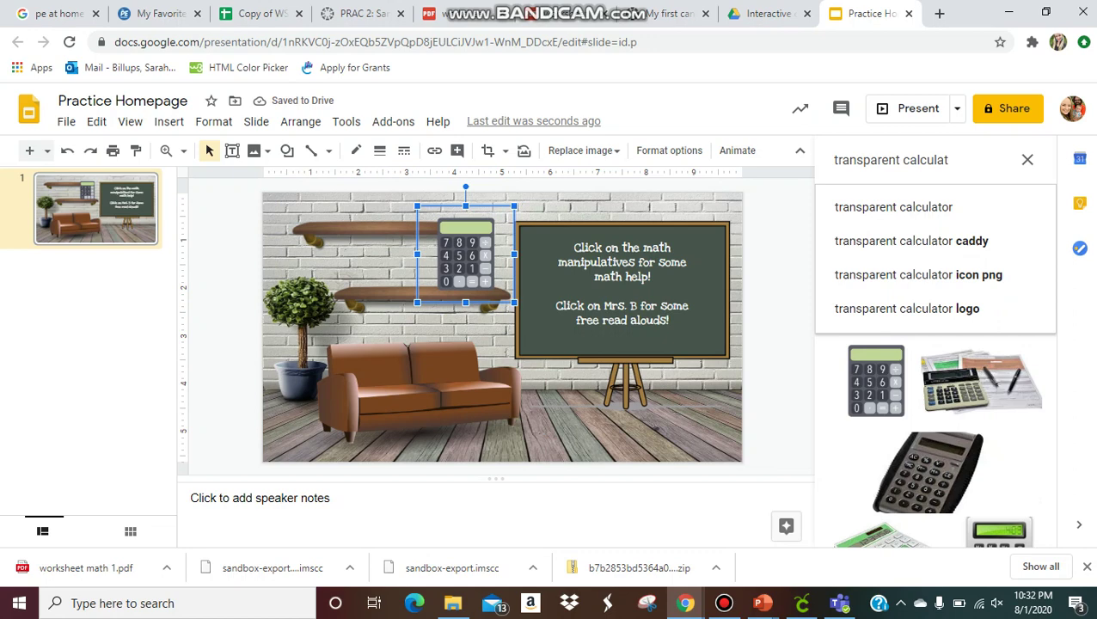
key(BackSpace)
key(BackSpace)
key(BackSpace)
key(BackSpace)
key(BackSpace)
key(BackSpace)
key(BackSpace)
key(BackSpace)
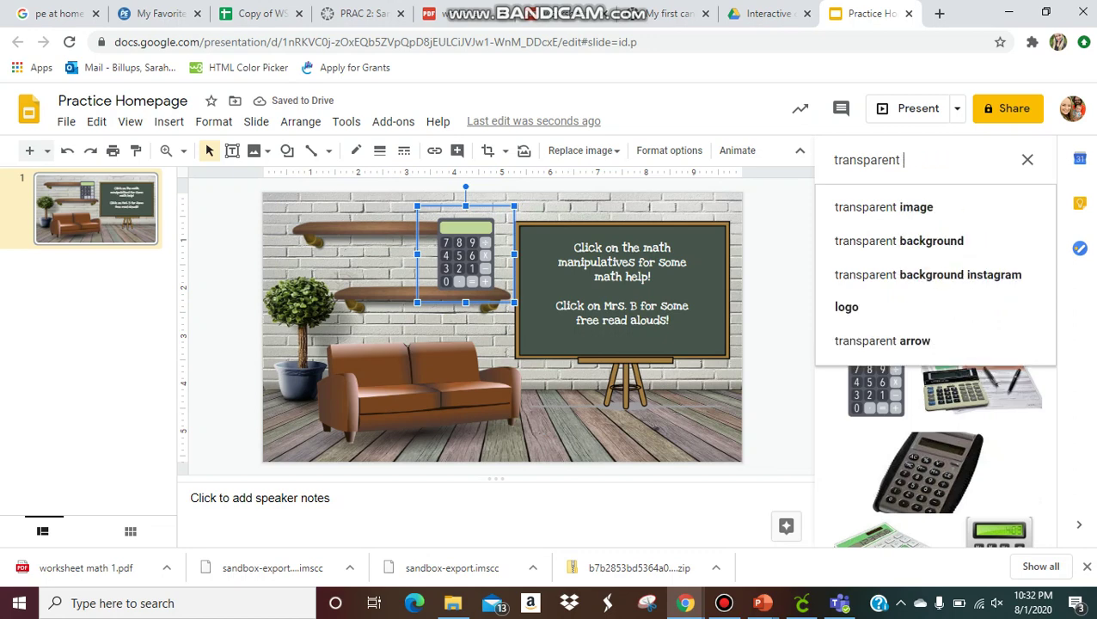
text(aba)
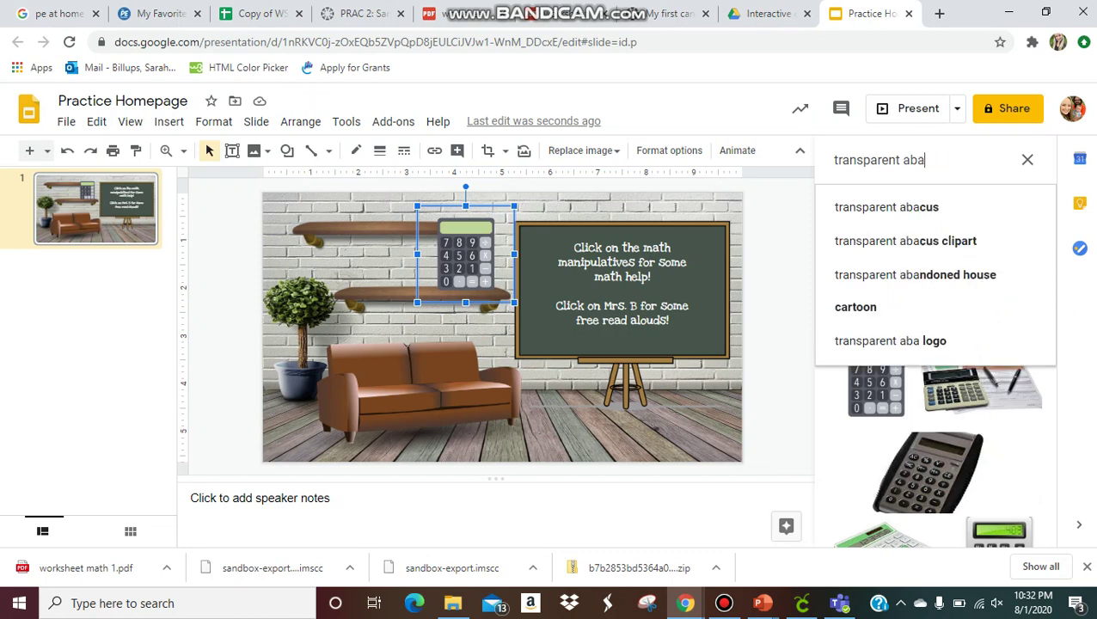
key(Down)
key(Return)
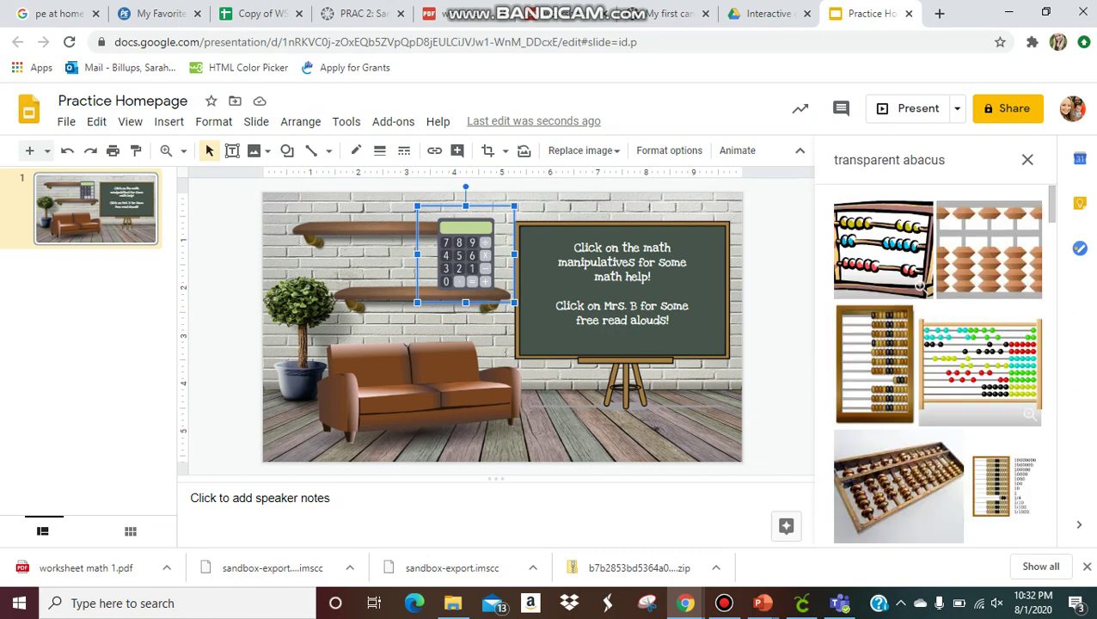
Insert the multicoloured bead abacus and shrink it to stand on the lower shelf beside the calculator
drag(981, 362, 539, 302)
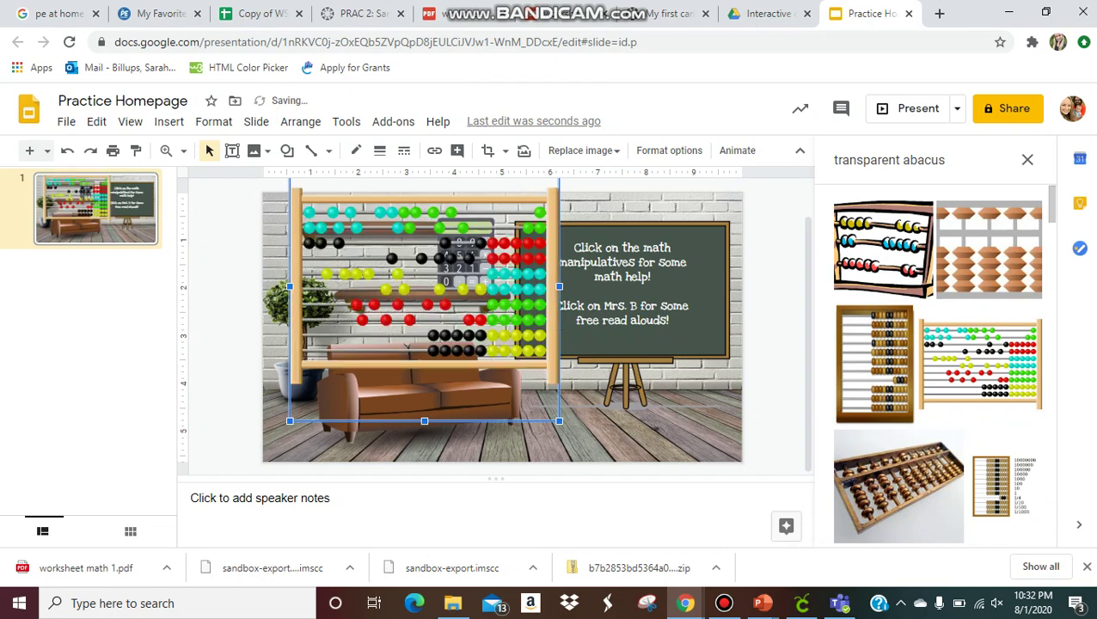
drag(559, 421, 406, 268)
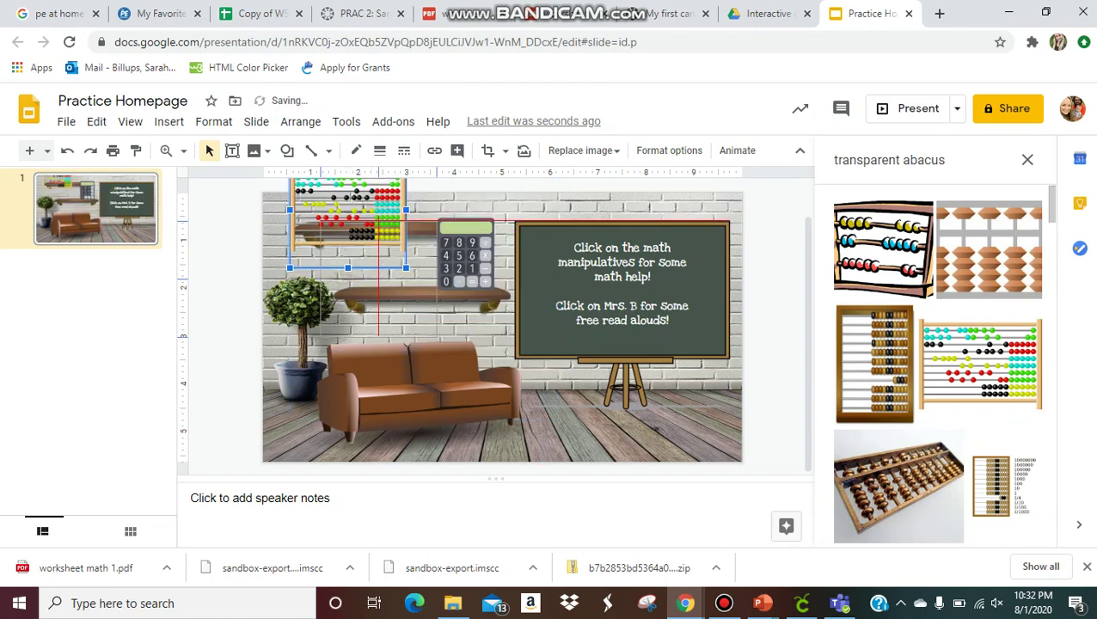
drag(348, 210, 378, 279)
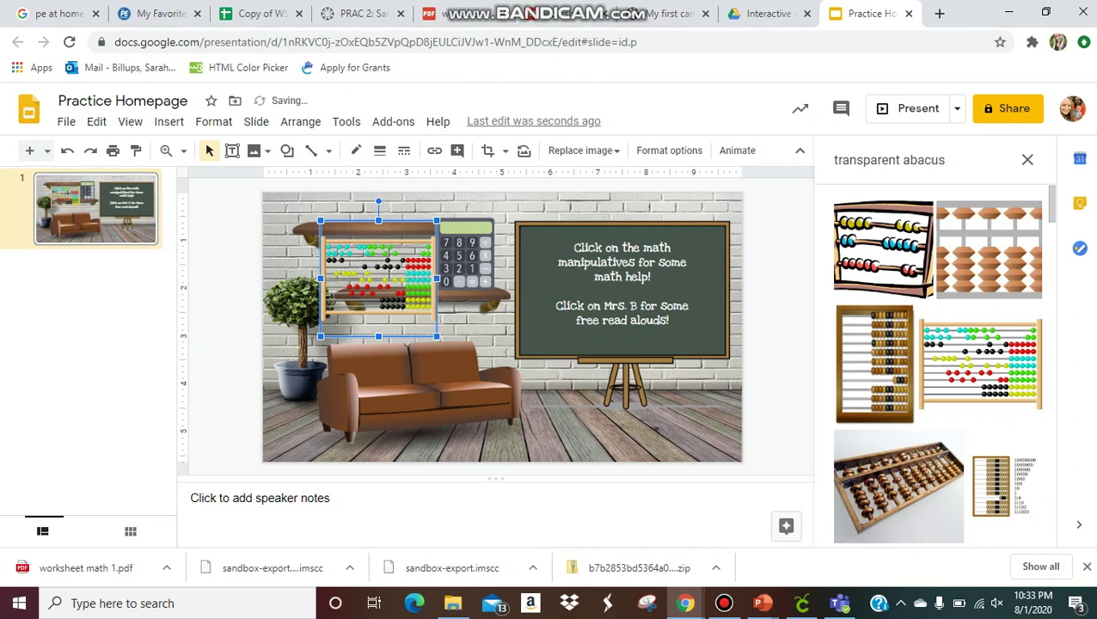
drag(437, 336, 407, 307)
drag(364, 264, 389, 264)
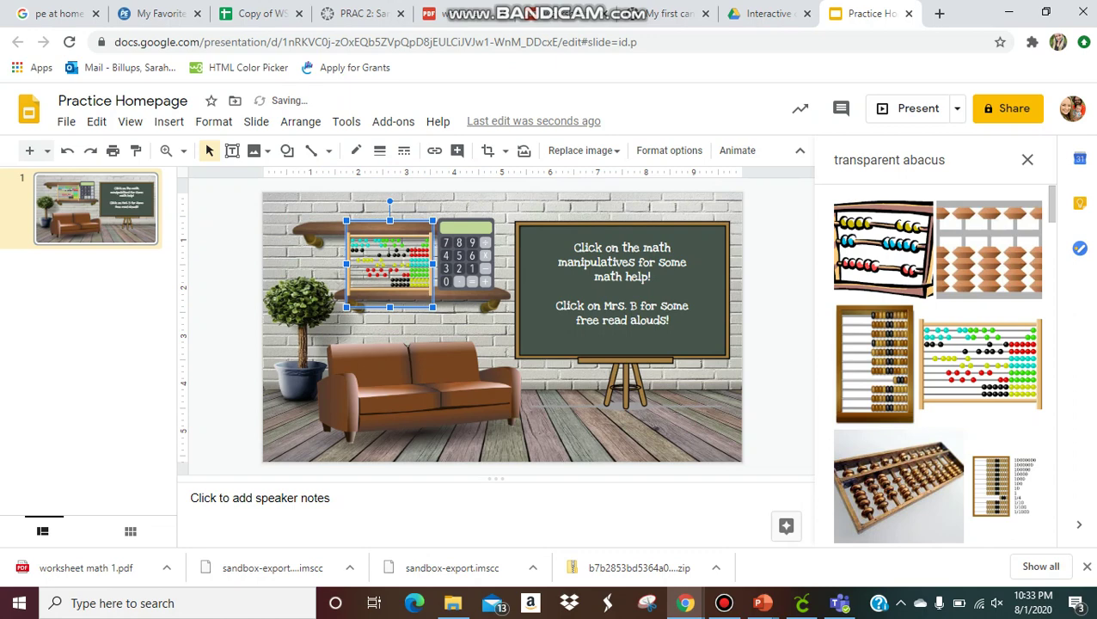
drag(433, 307, 423, 298)
drag(384, 258, 384, 262)
click(418, 353)
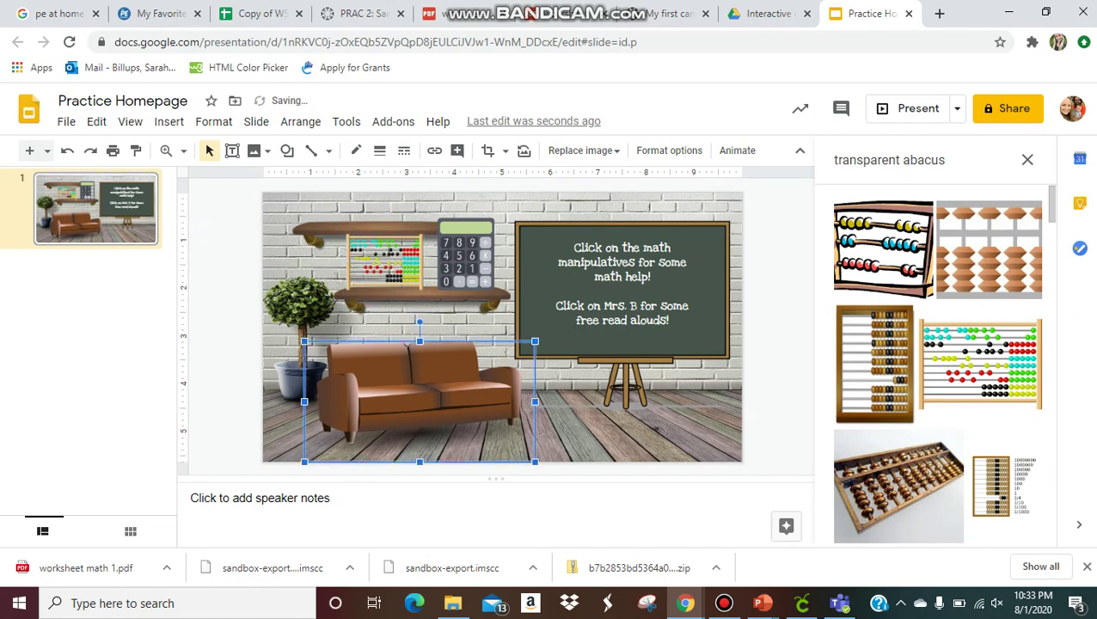
key(Escape)
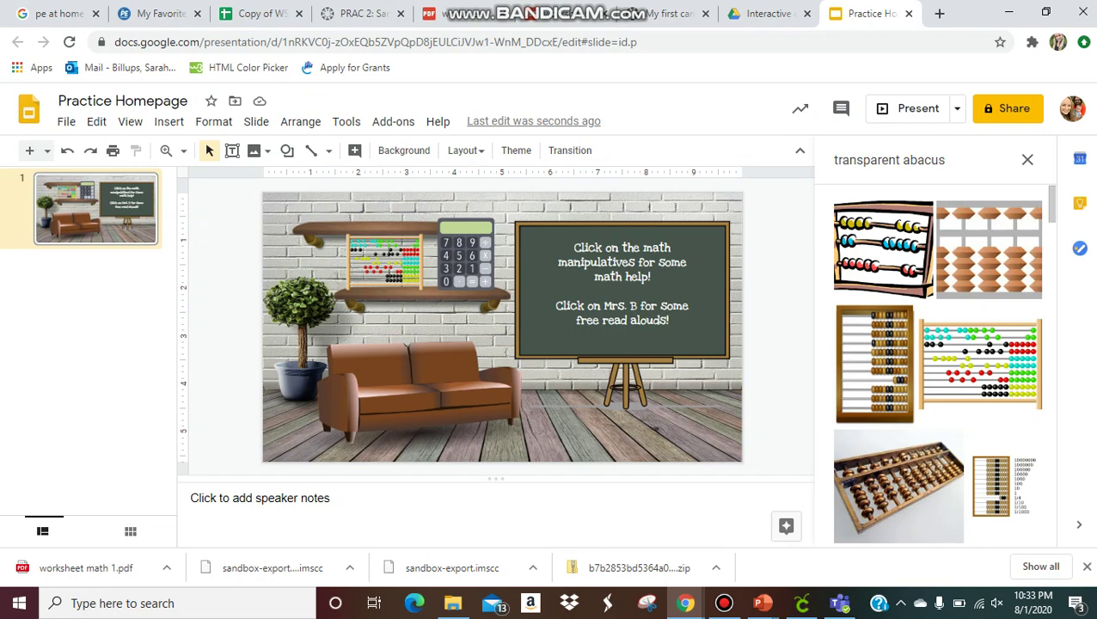
Add the recent Bitmoji of the avatar reading a red book from the Bitmoji extension to the slide
click(1032, 43)
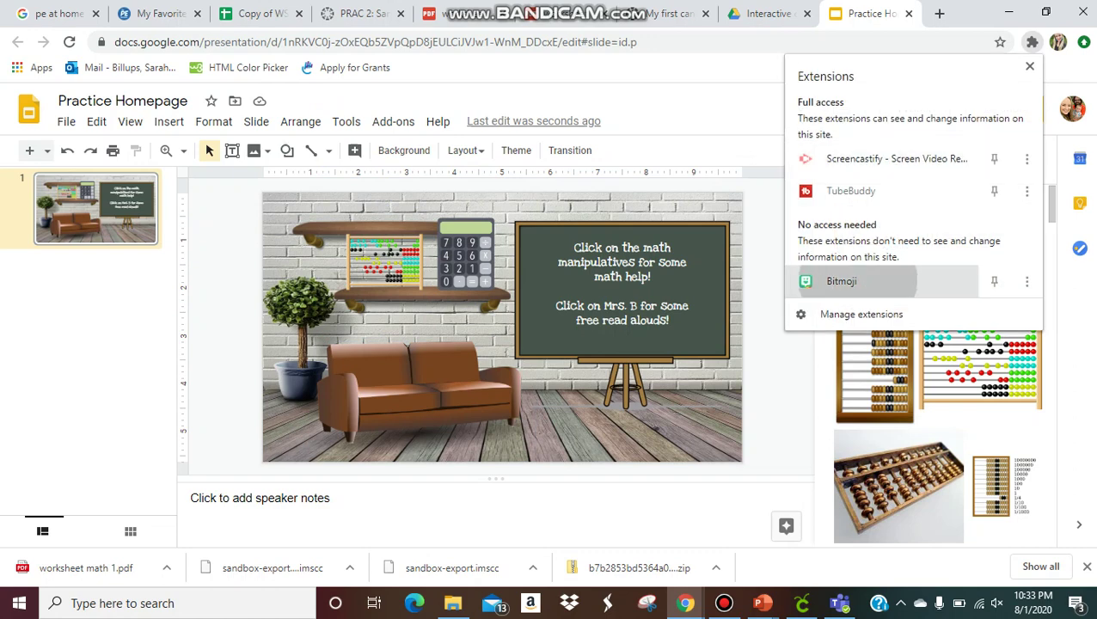
click(842, 281)
click(1006, 42)
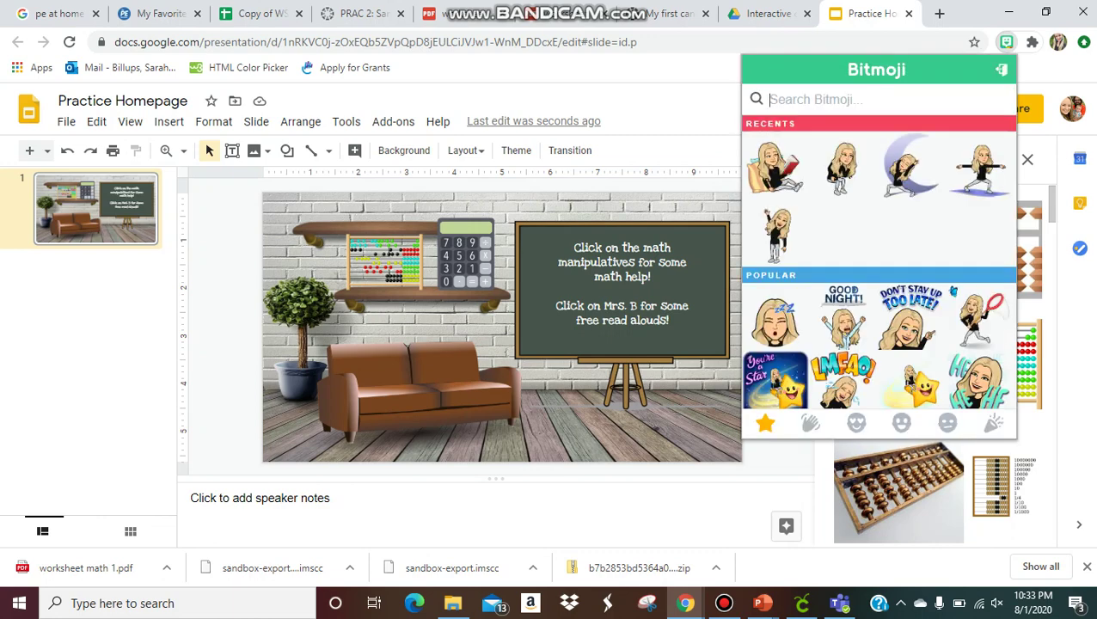
drag(776, 165, 423, 370)
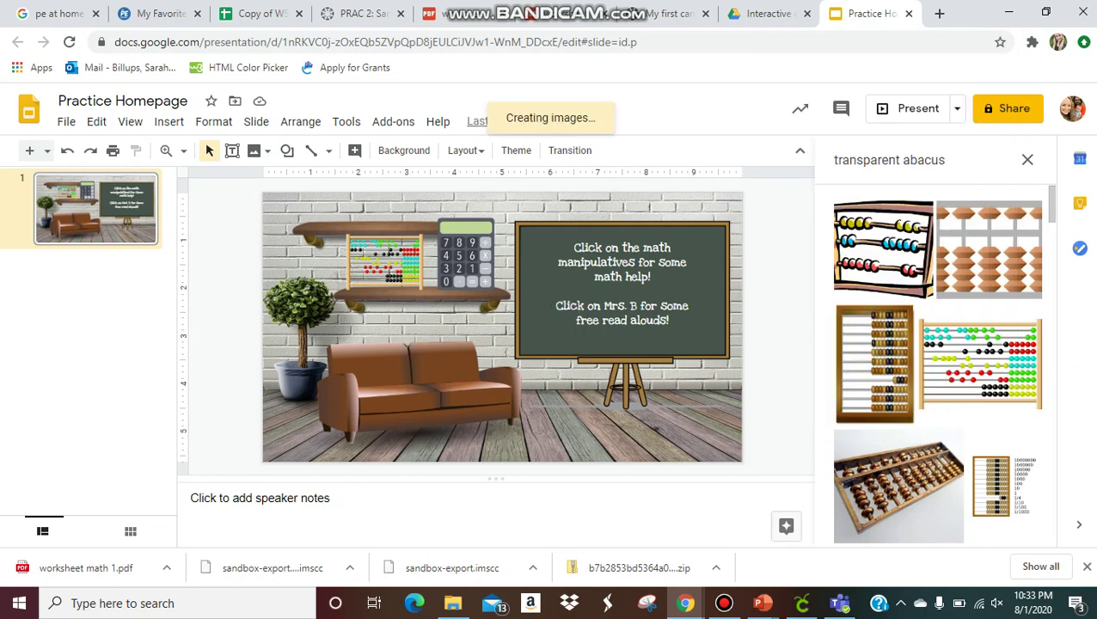
Scale down the reading Bitmoji and position it so the avatar sits on the brown sofa
drag(508, 430, 459, 309)
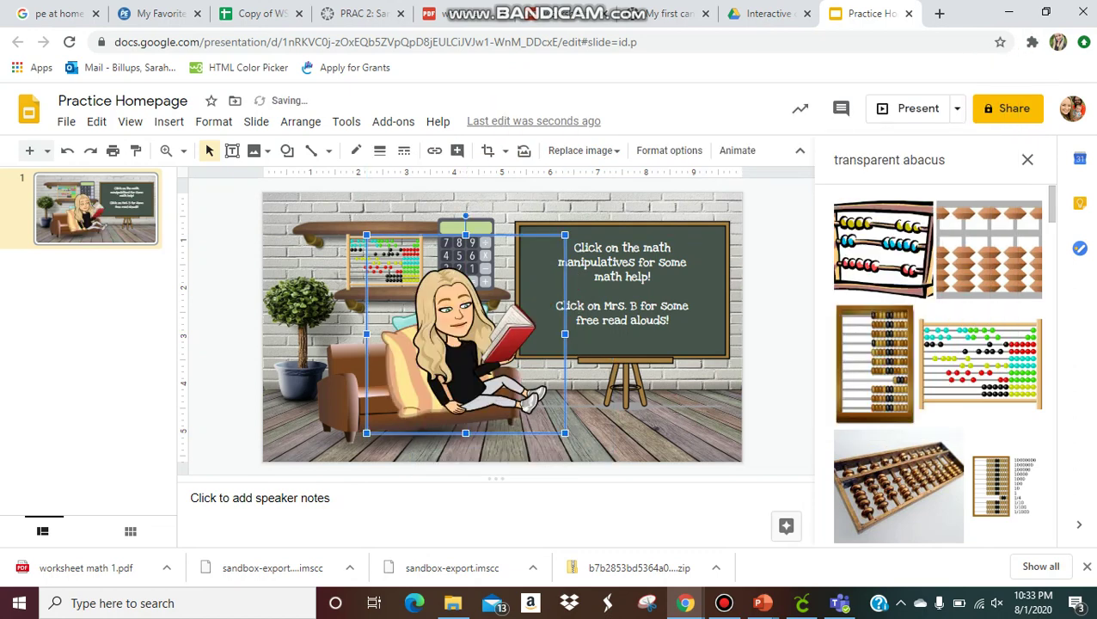
drag(565, 434, 535, 403)
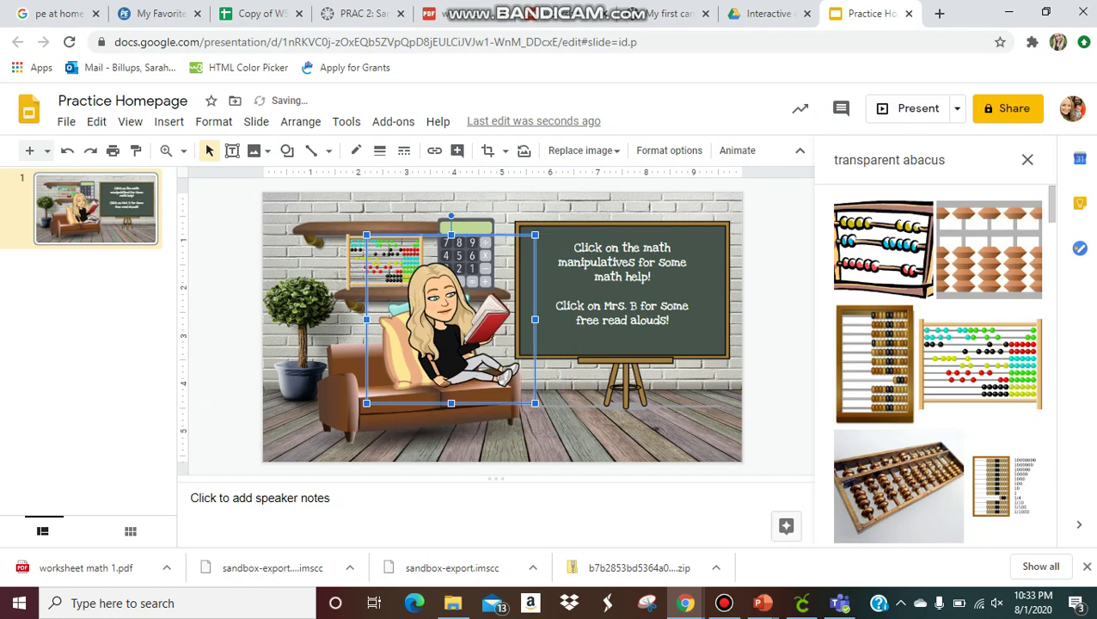
drag(451, 319, 434, 323)
drag(519, 407, 453, 341)
drag(401, 289, 425, 347)
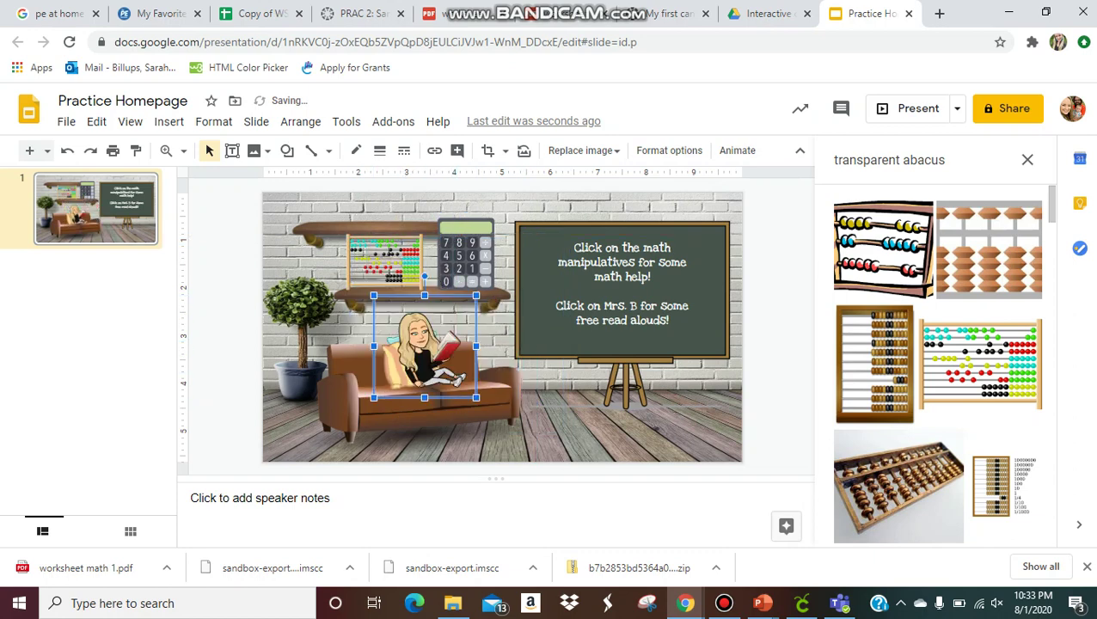
drag(476, 398, 503, 425)
drag(438, 359, 426, 347)
key(Left)
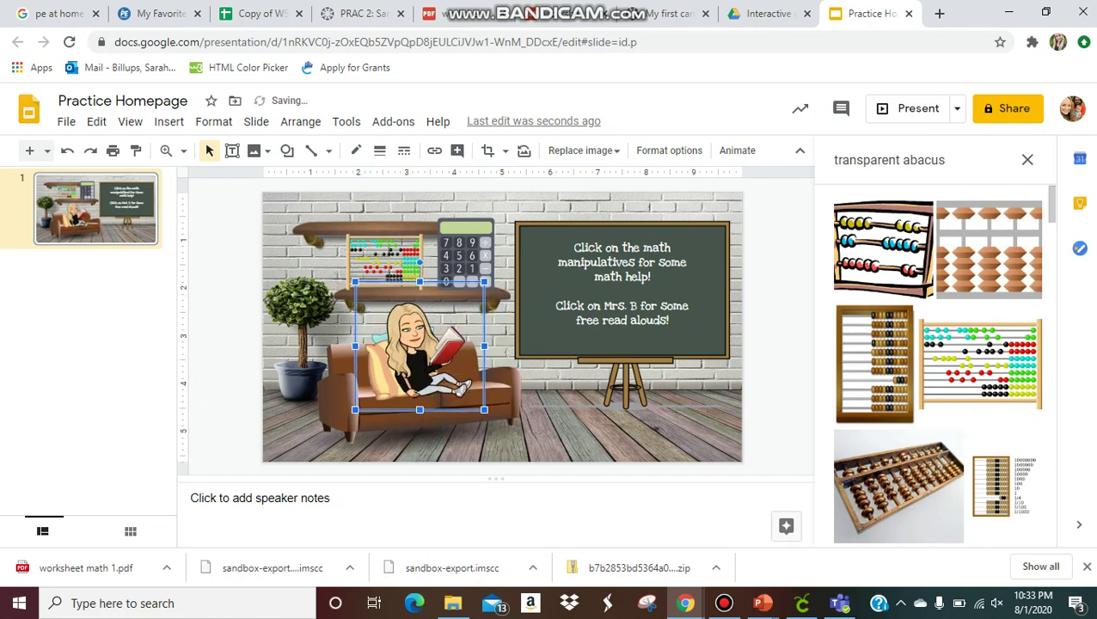
click(622, 342)
key(Escape)
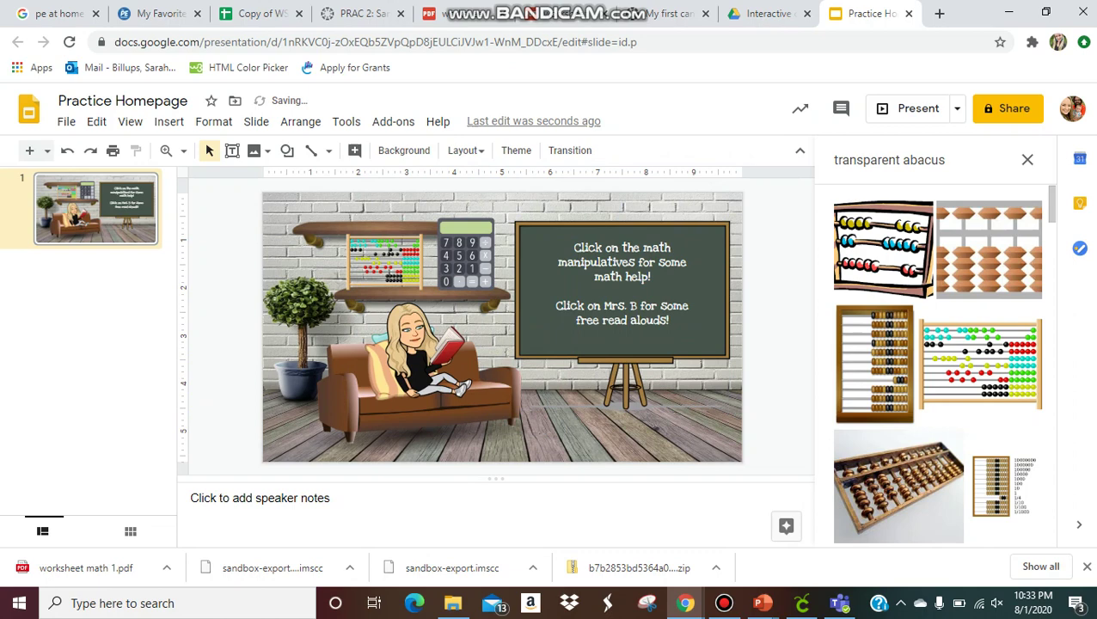
Make the calculator image slightly smaller and set it back on the lower shelf beside the abacus
click(466, 253)
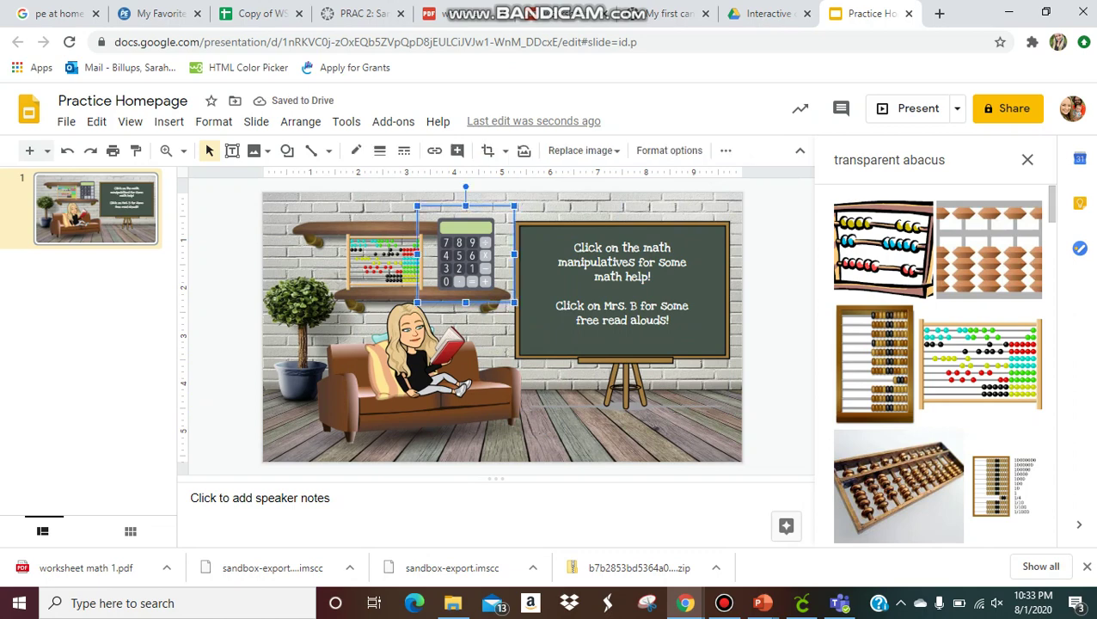
drag(514, 302, 495, 282)
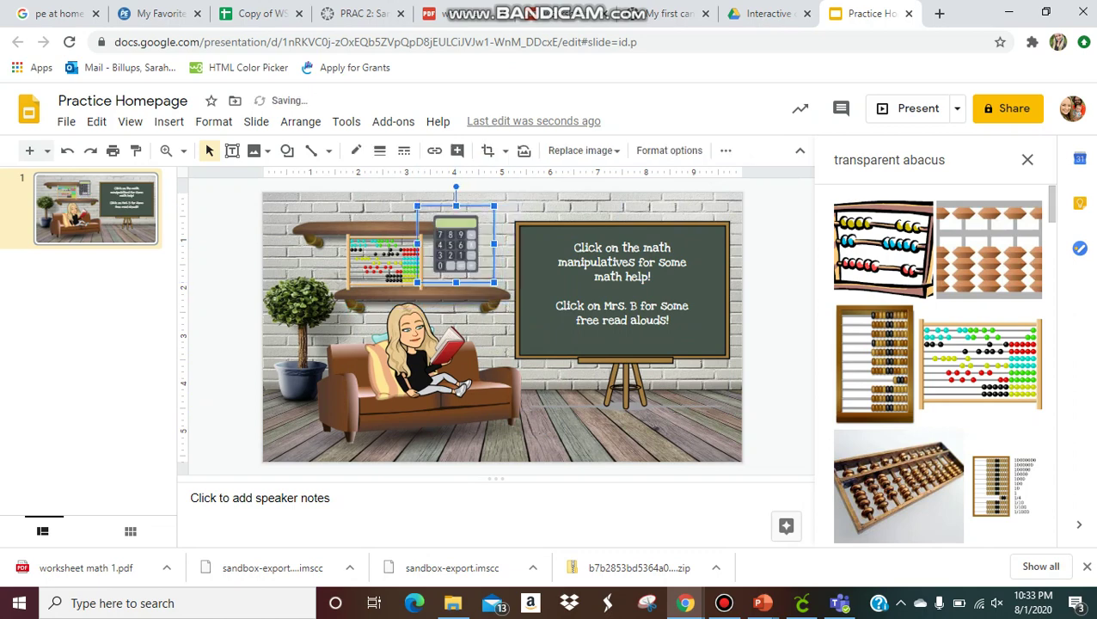
drag(456, 244, 468, 259)
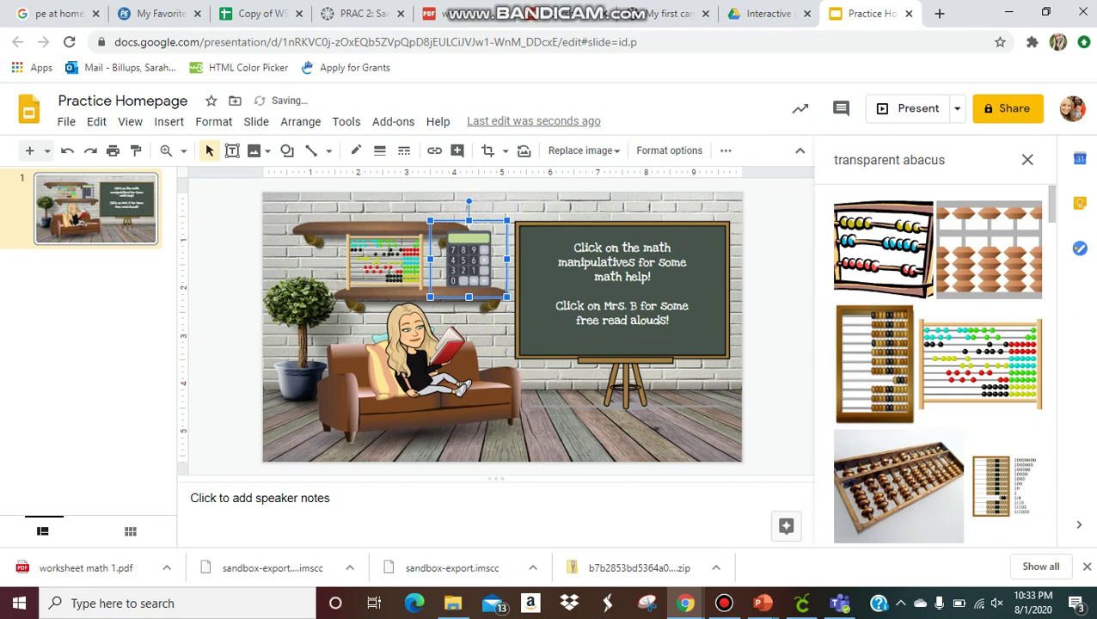
key(Escape)
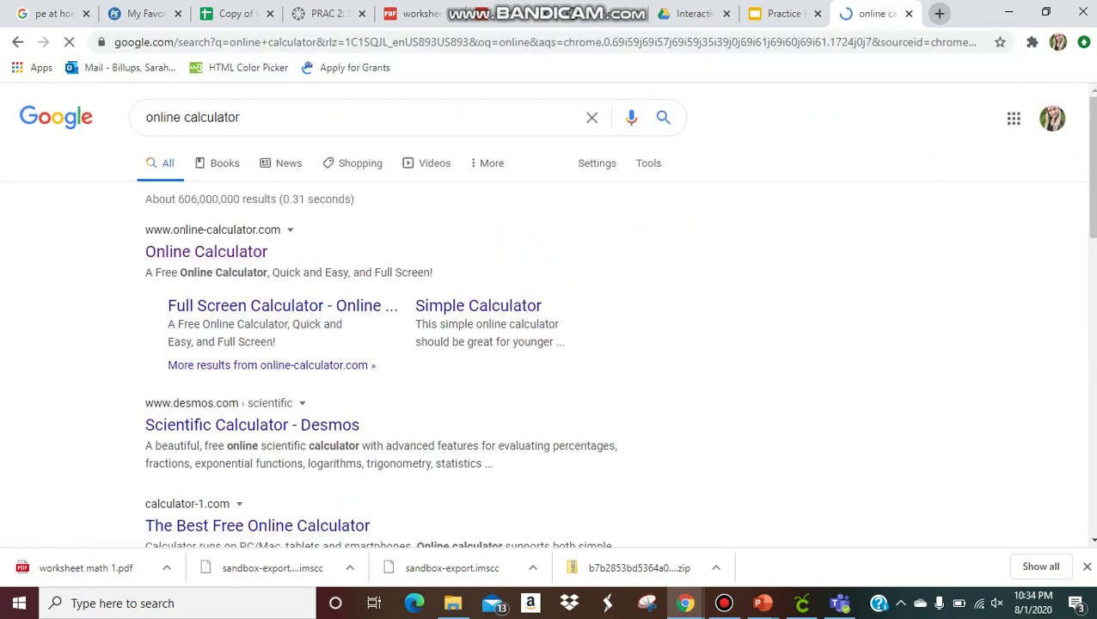
Open the Online Calculator site from the "online calculator" search results and copy its web address
click(207, 251)
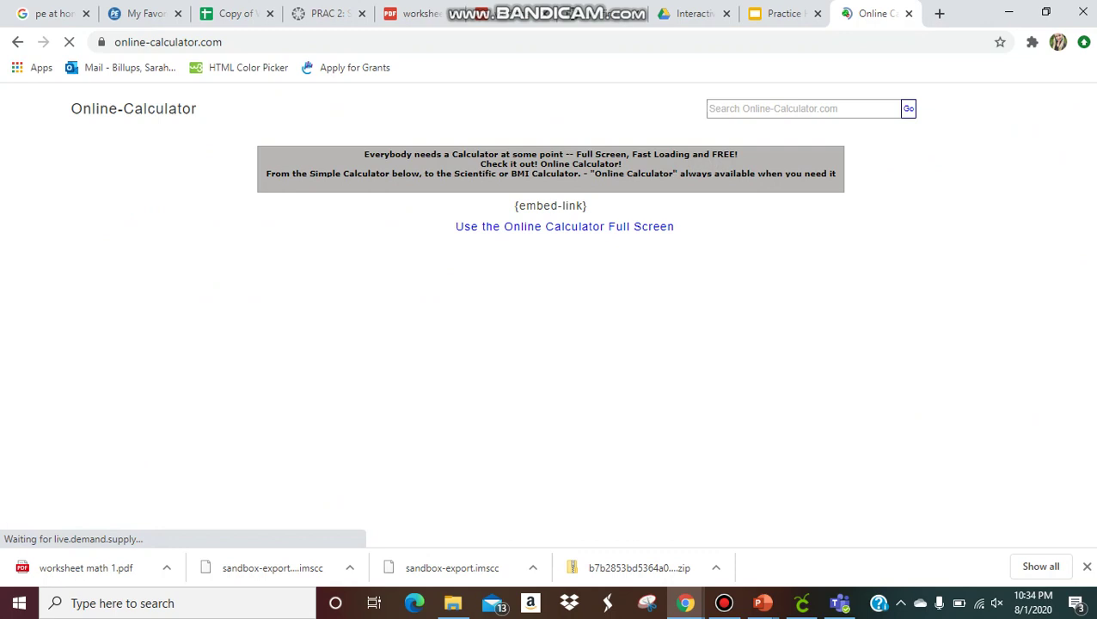
click(167, 41)
key(ctrl+c)
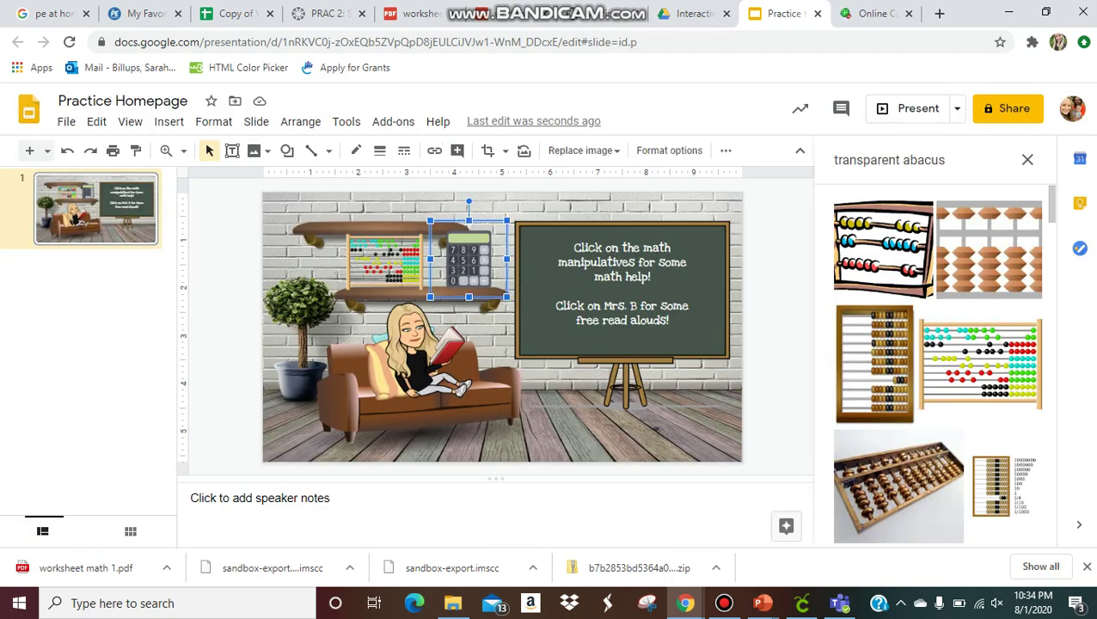
click(434, 151)
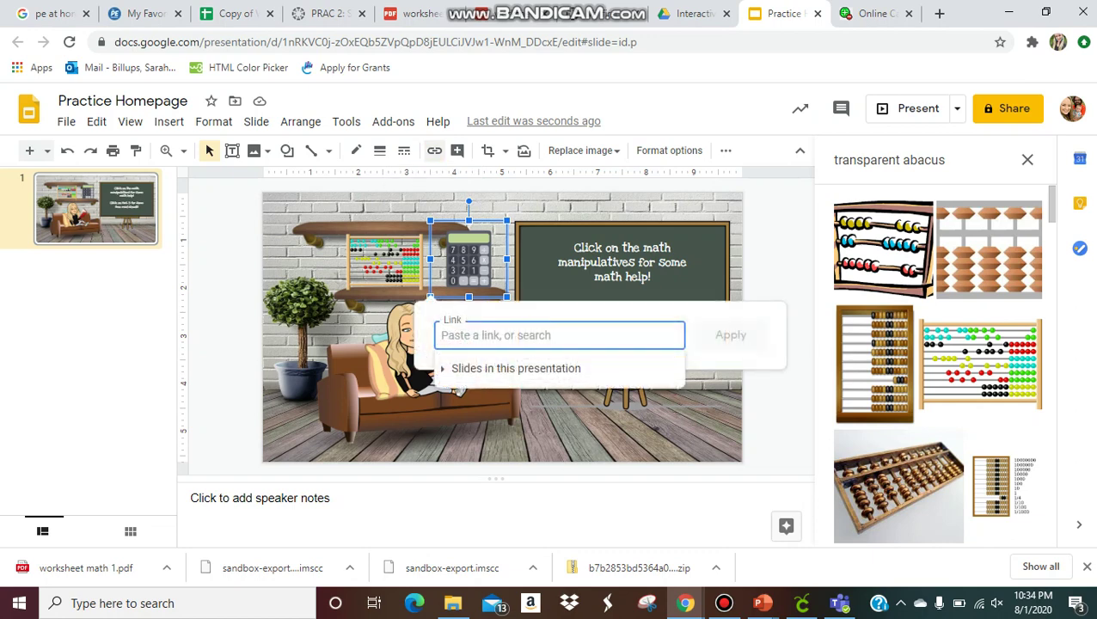
key(ctrl+v)
key(ctrl+minus)
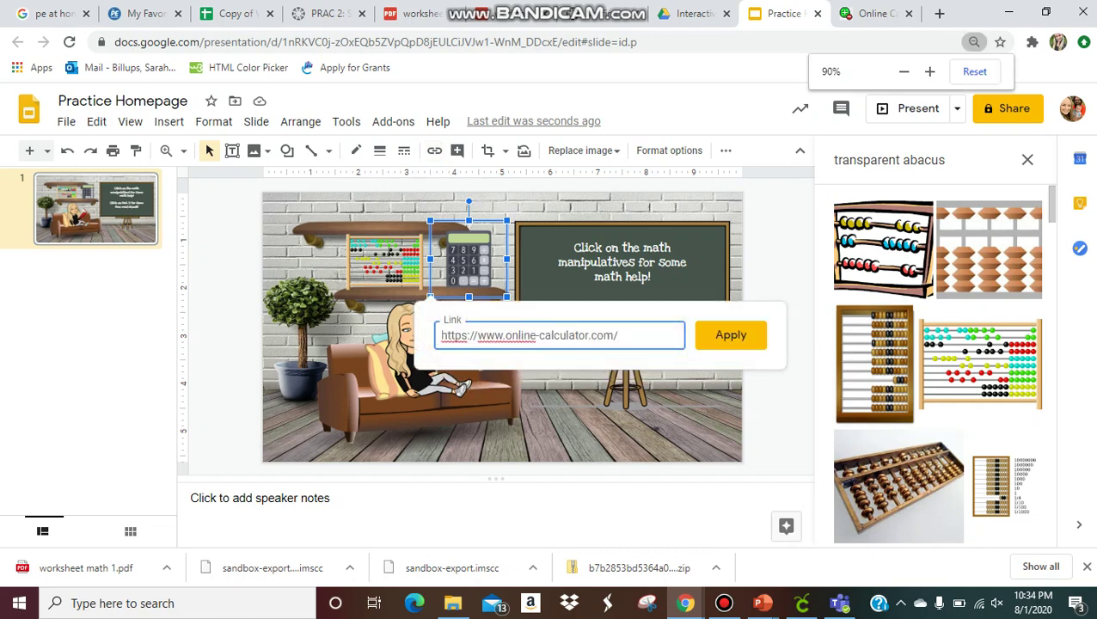
key(ctrl+minus)
click(731, 334)
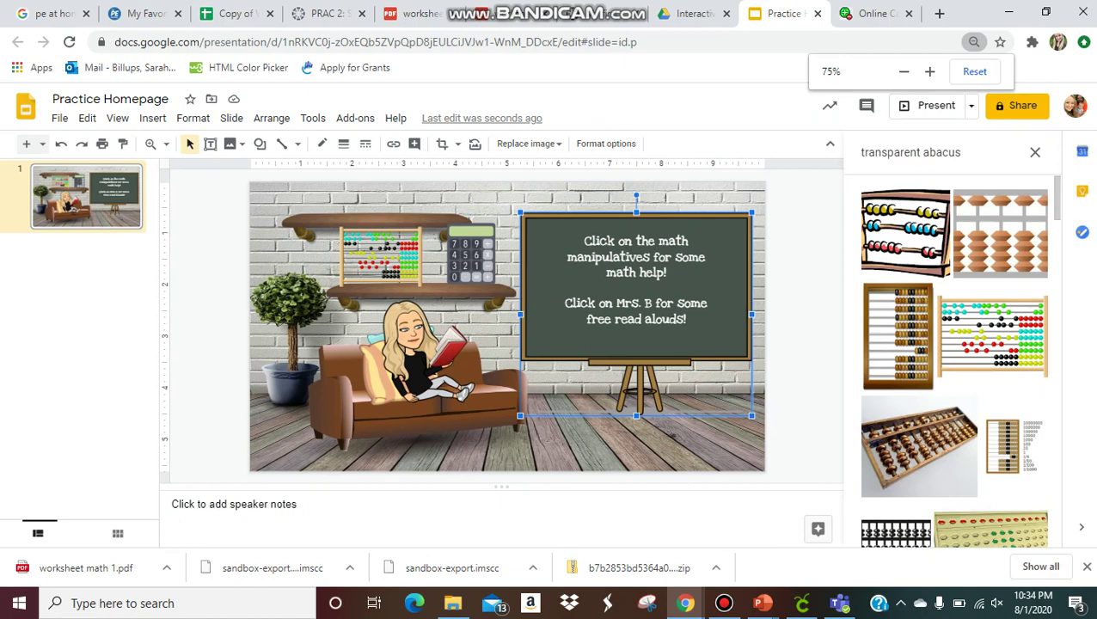
key(ctrl+minus)
click(474, 245)
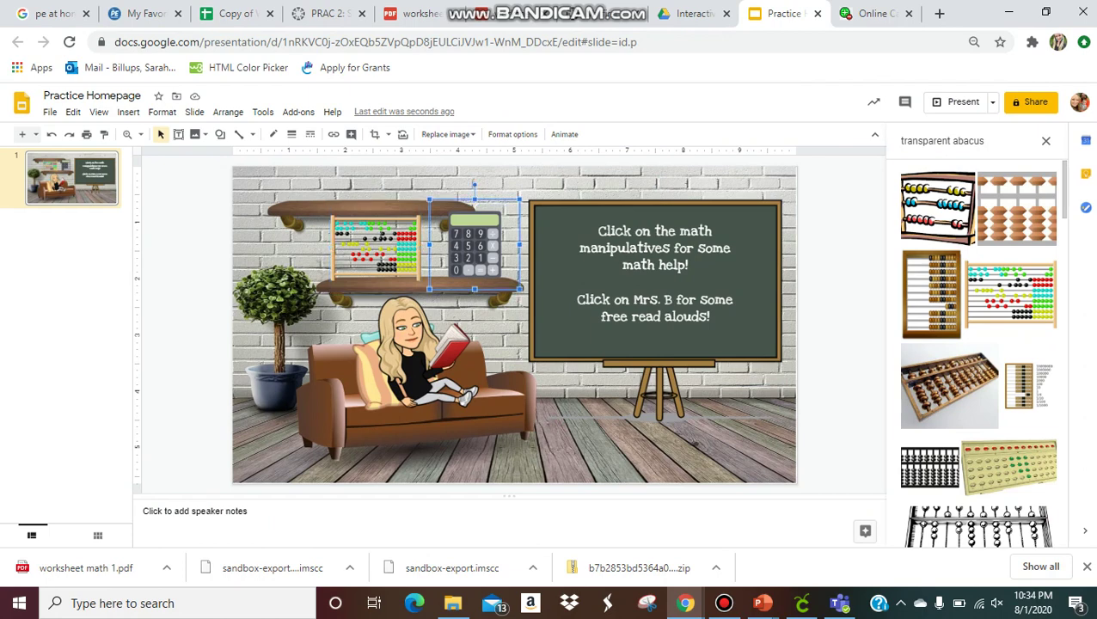
click(333, 134)
key(ctrl+v)
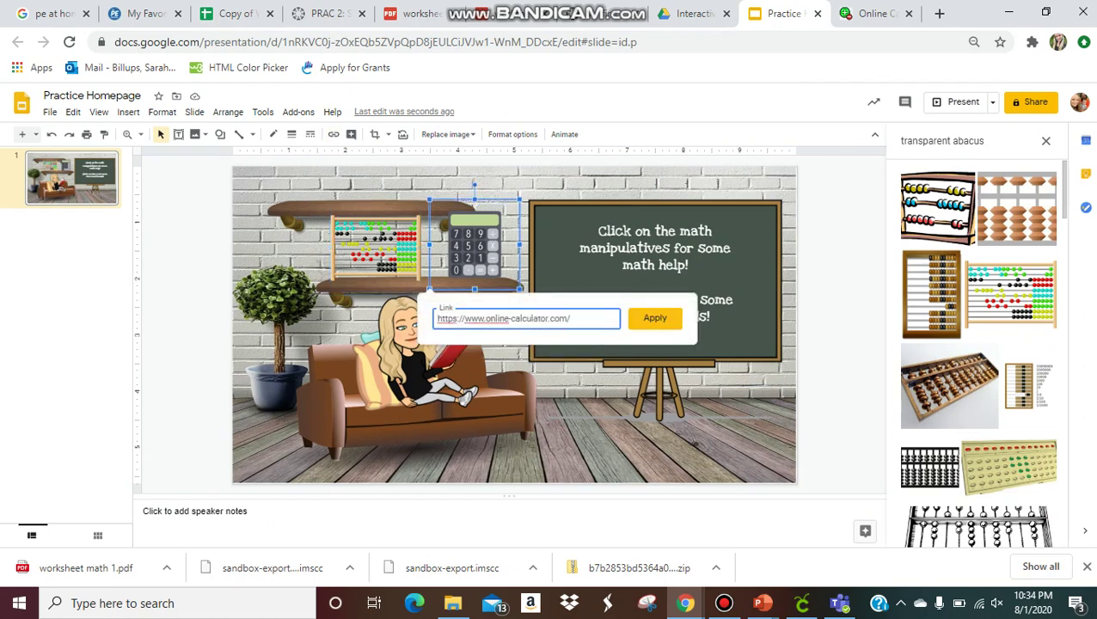
key(Return)
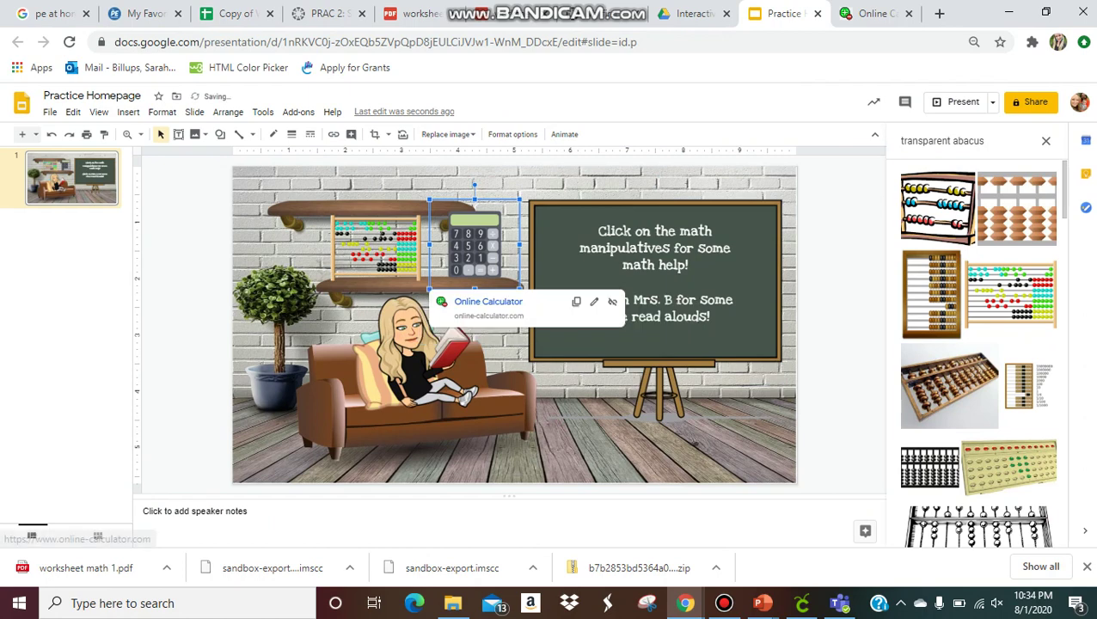
Select the abacus image, then load the Coolmath Games site in place of the Online Calculator page and copy its web address
click(381, 259)
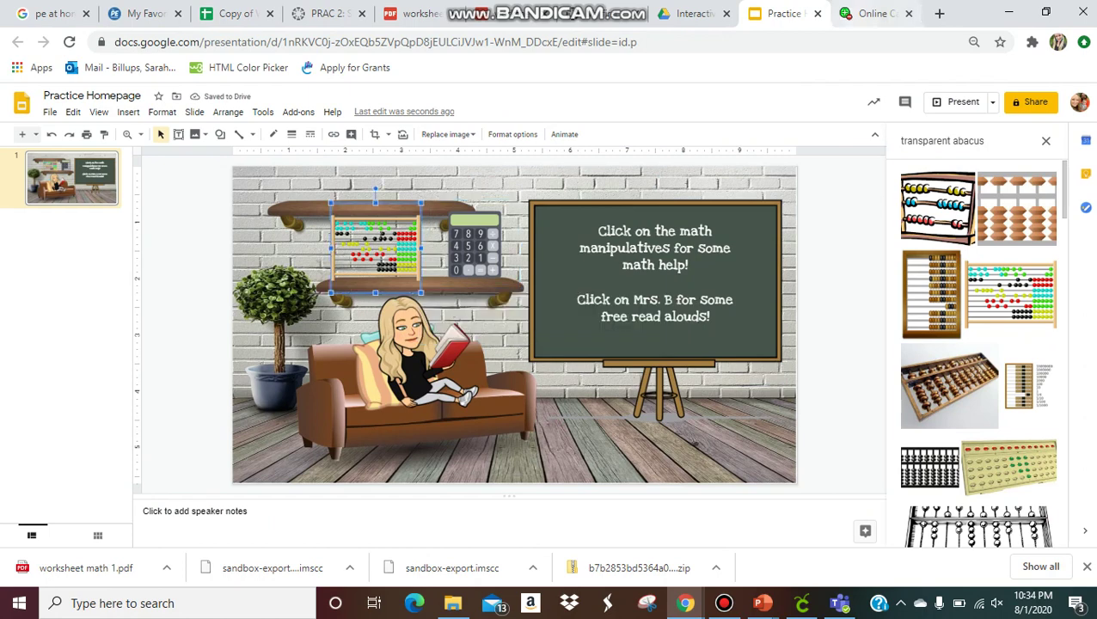
click(876, 13)
click(287, 41)
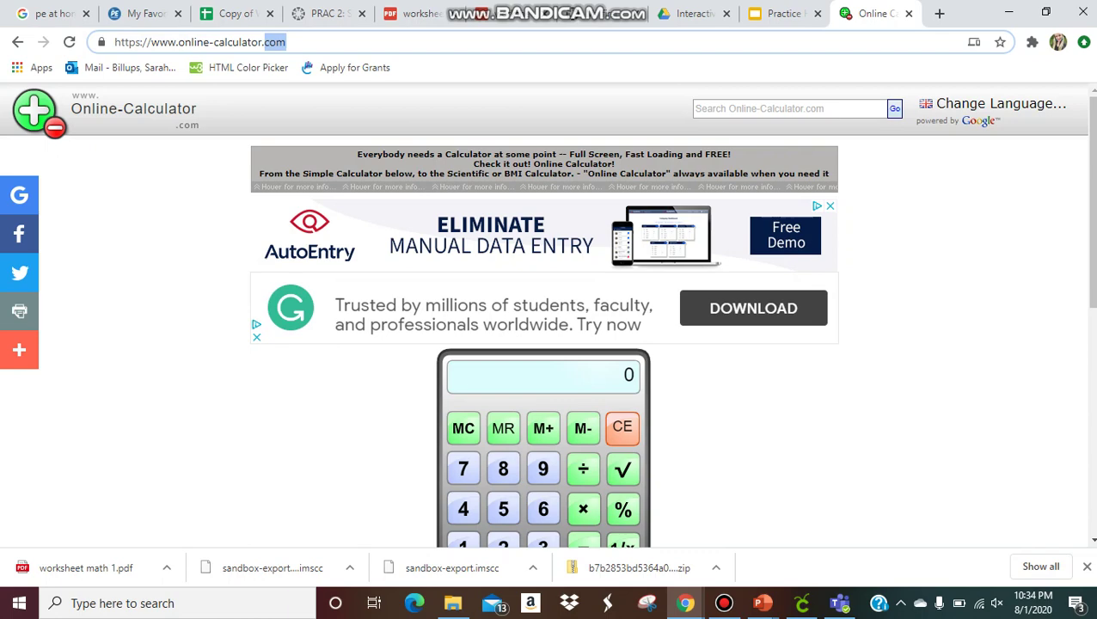
text(cool)
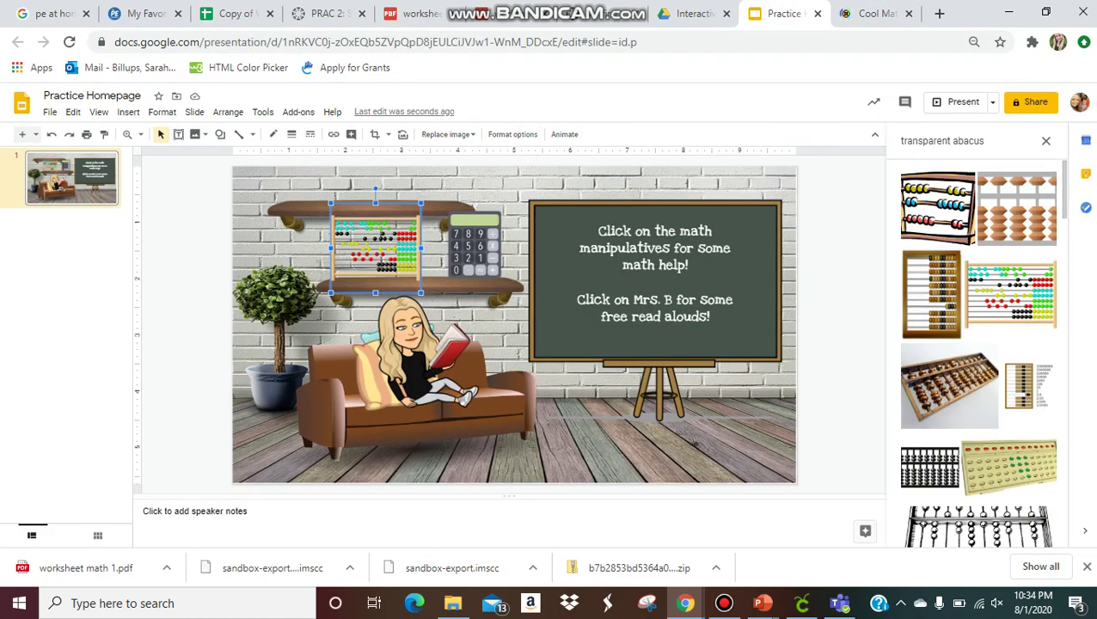
click(334, 135)
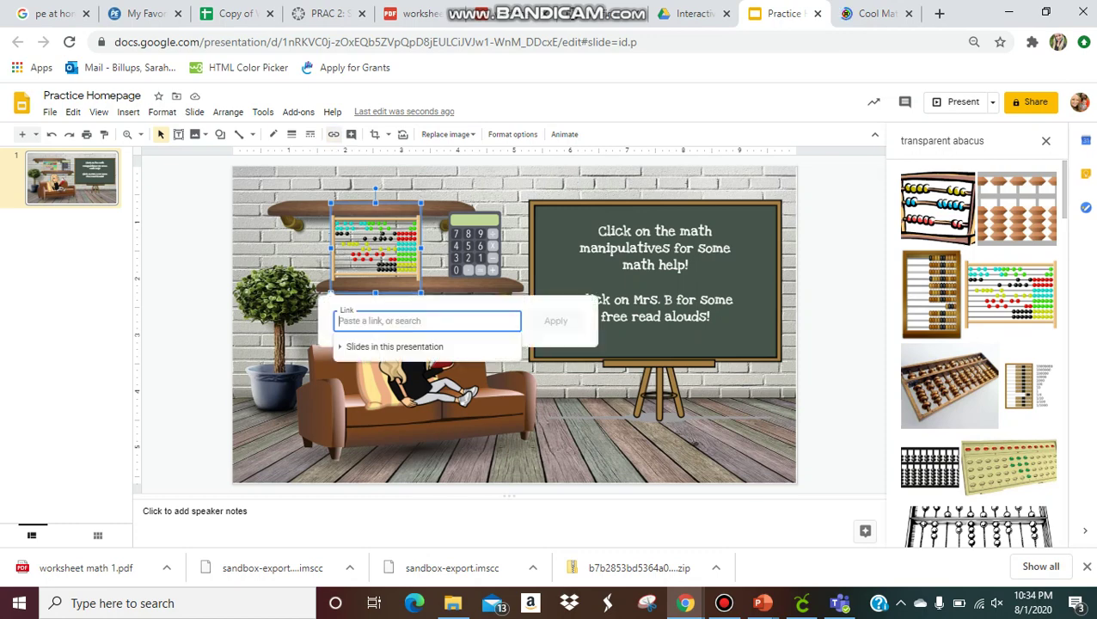
text(https://www.coolmathgames.com/)
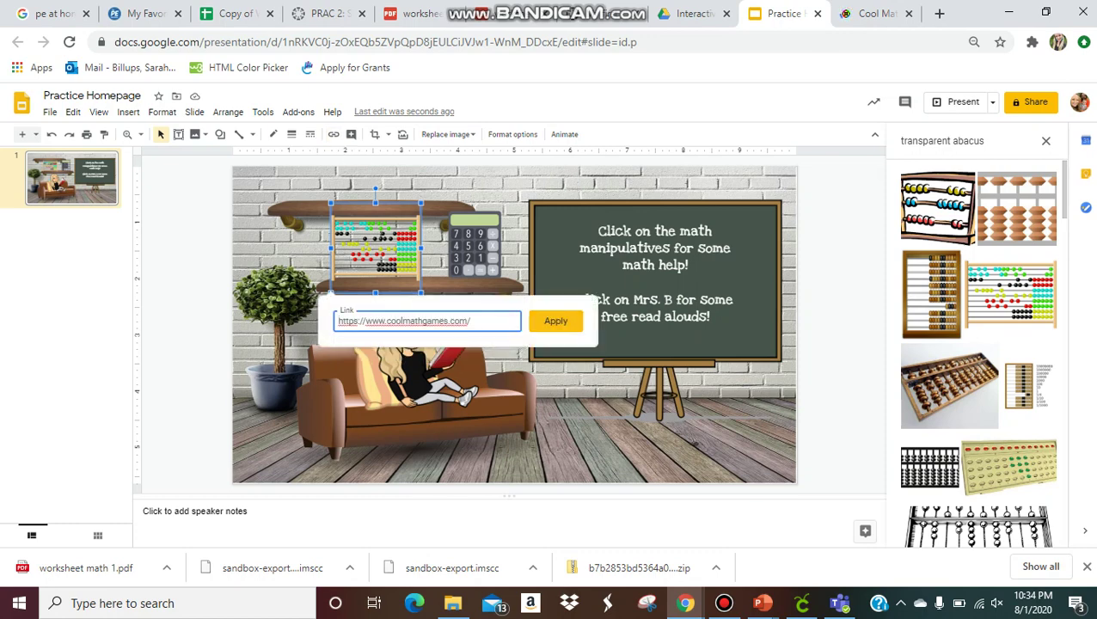
key(Return)
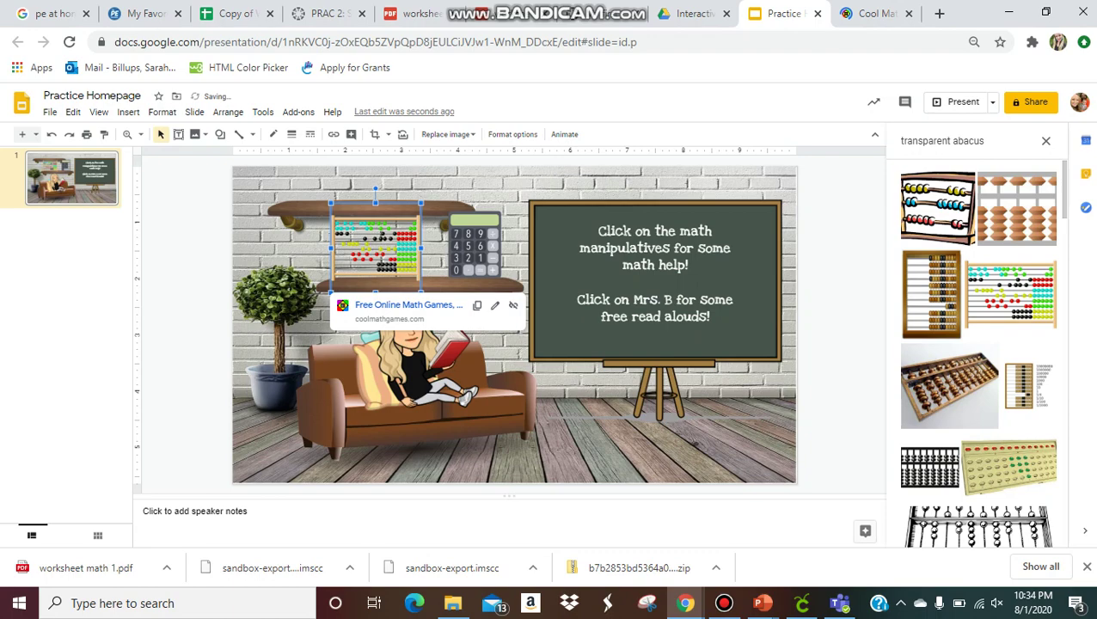
Select the reading Bitmoji, then load storylineonline.net in place of the Coolmath Games page and copy its web address
click(975, 41)
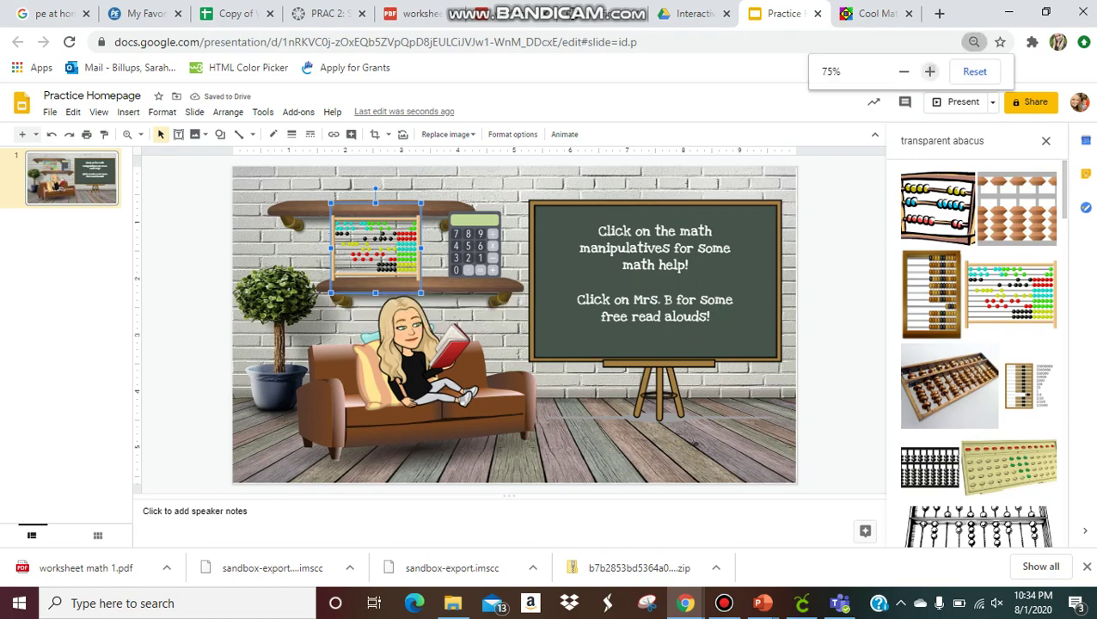
click(930, 71)
click(930, 71)
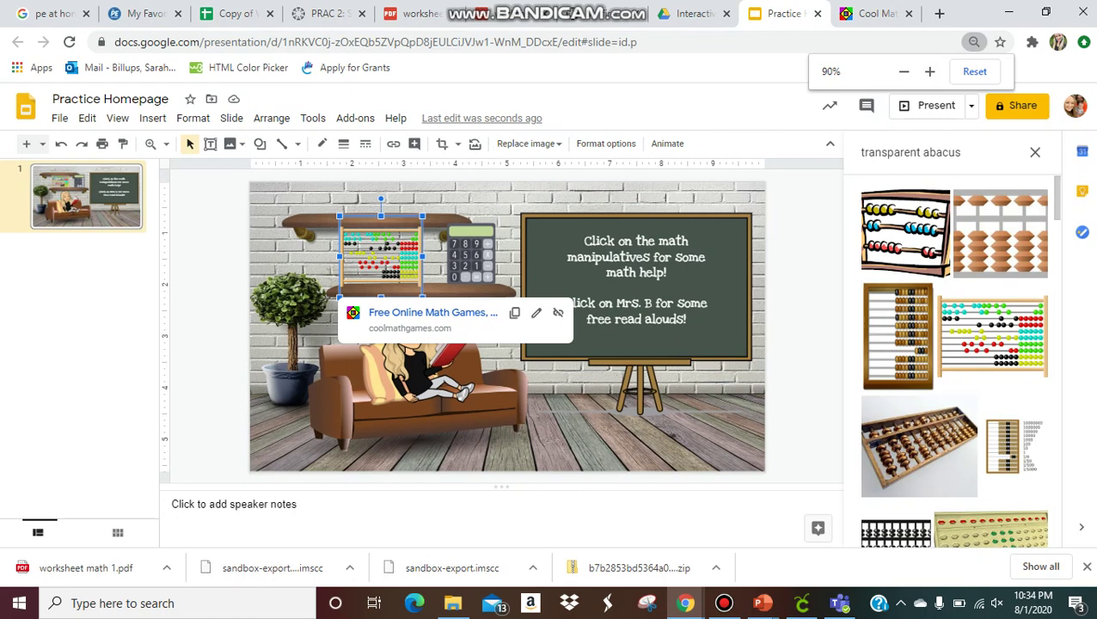
click(419, 361)
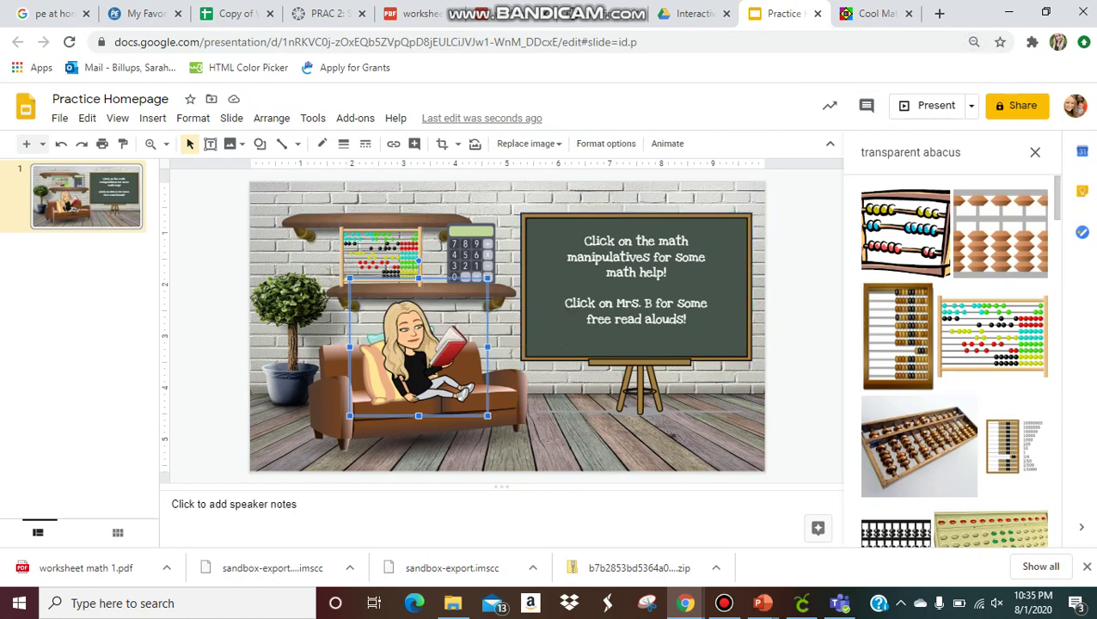
click(875, 13)
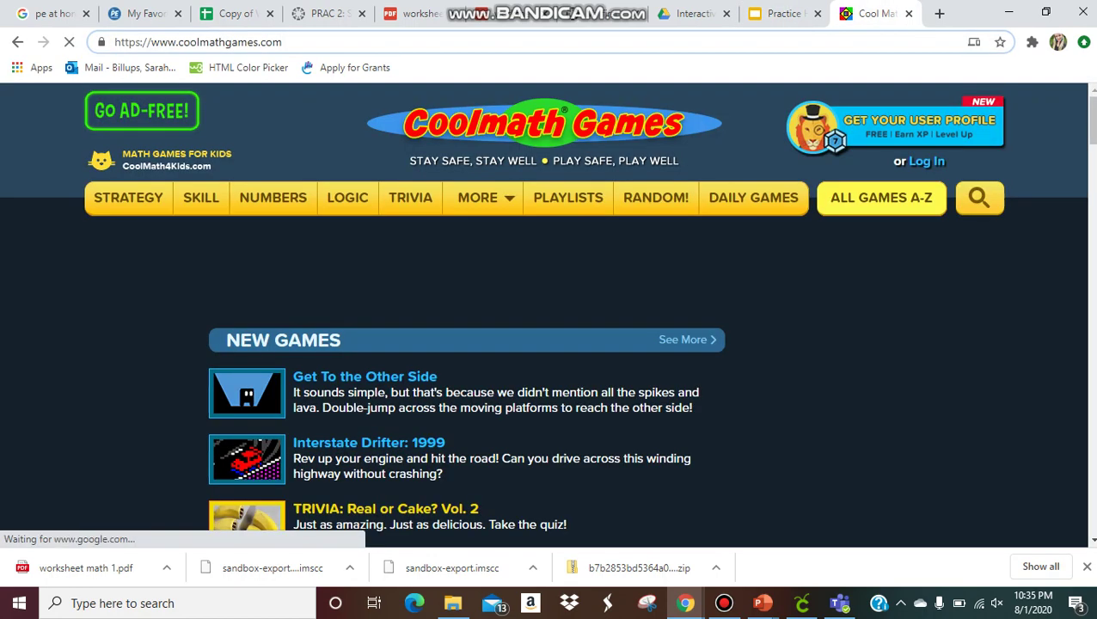
drag(282, 42, 115, 42)
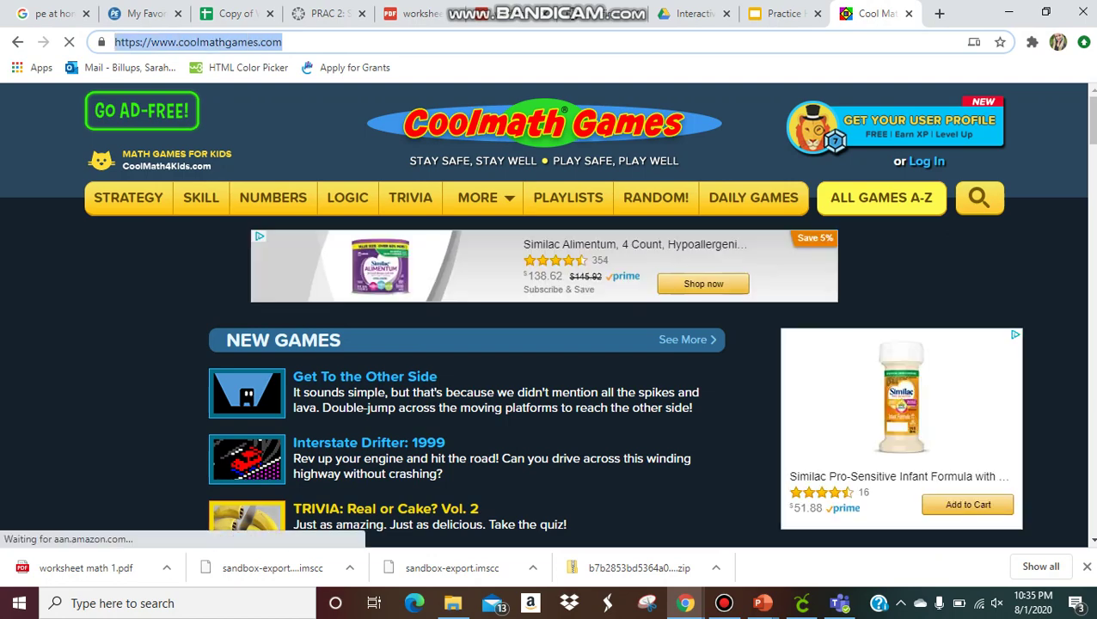
text(storylineonline.net)
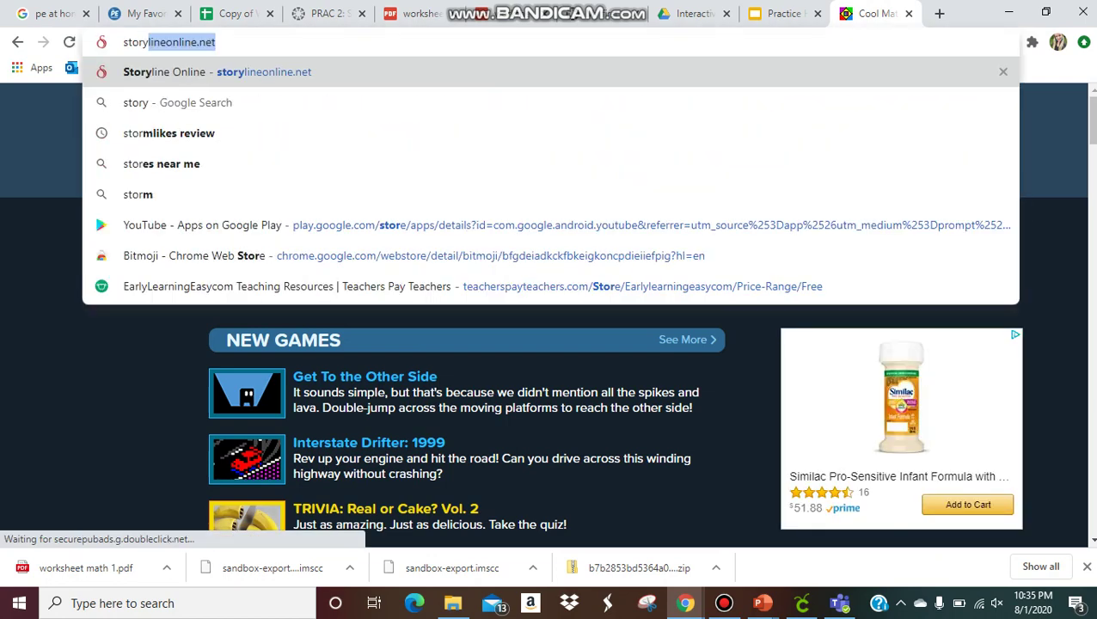
key(Return)
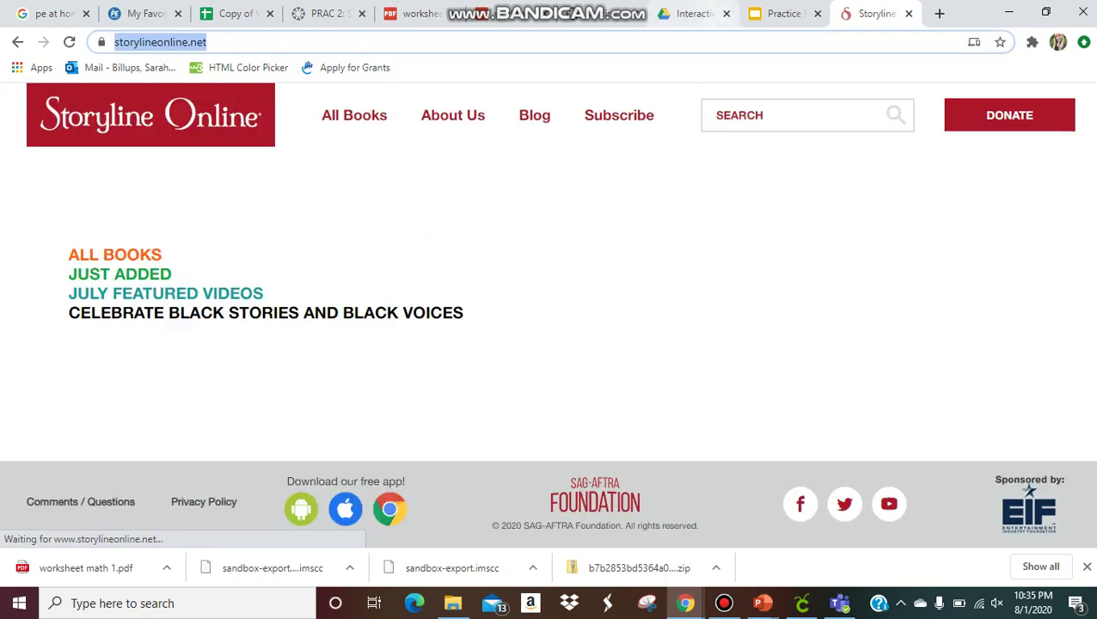
click(784, 13)
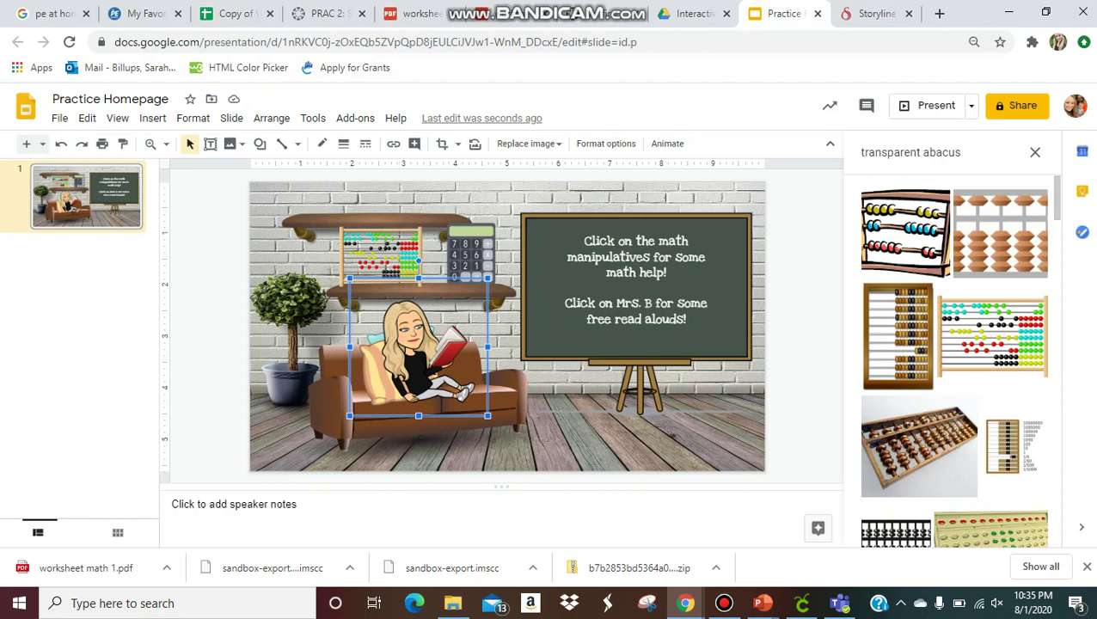
click(393, 144)
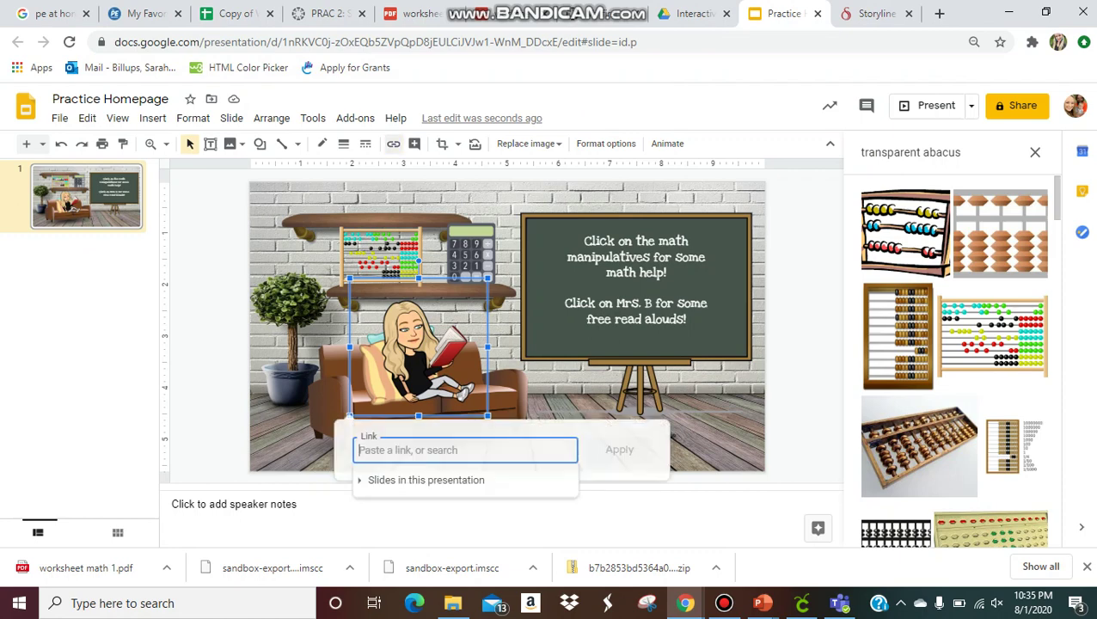
text(https://www.storylineonline.net/)
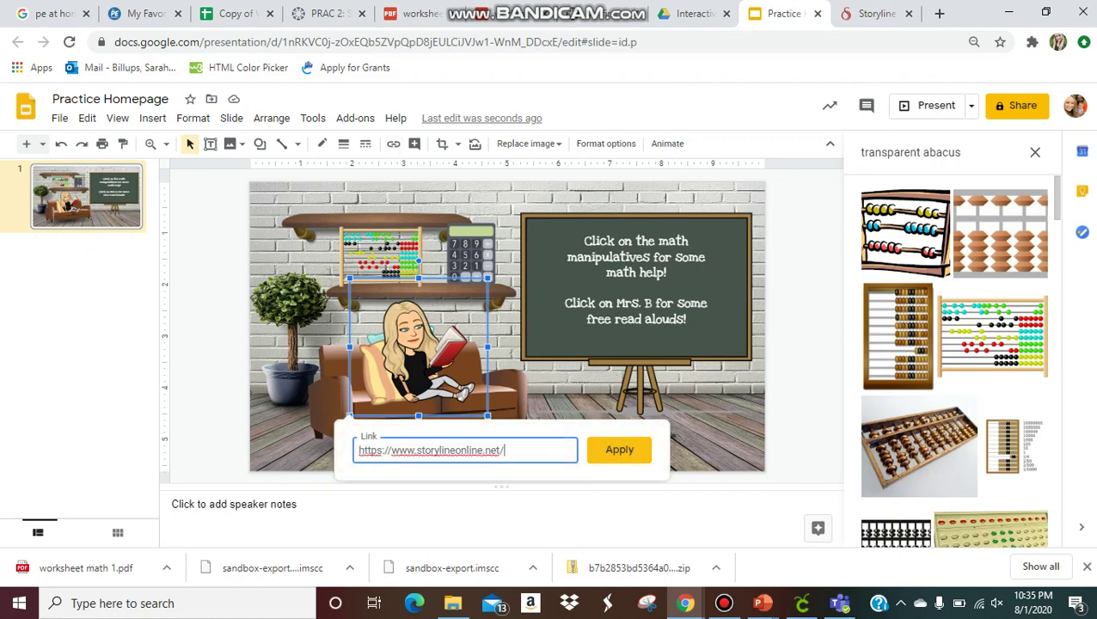
key(Return)
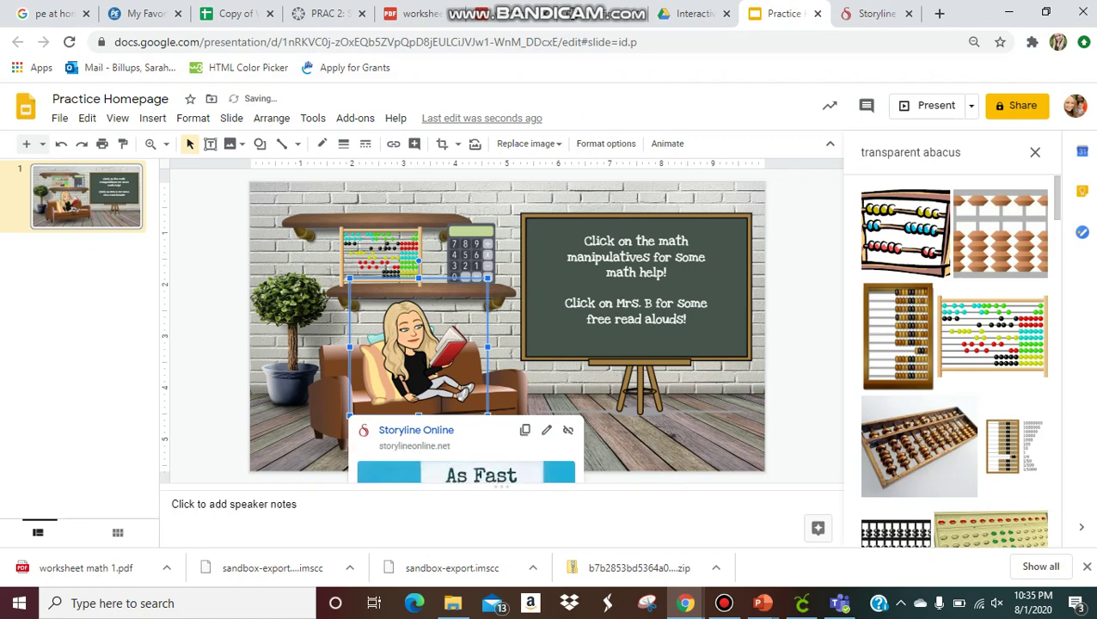
key(Escape)
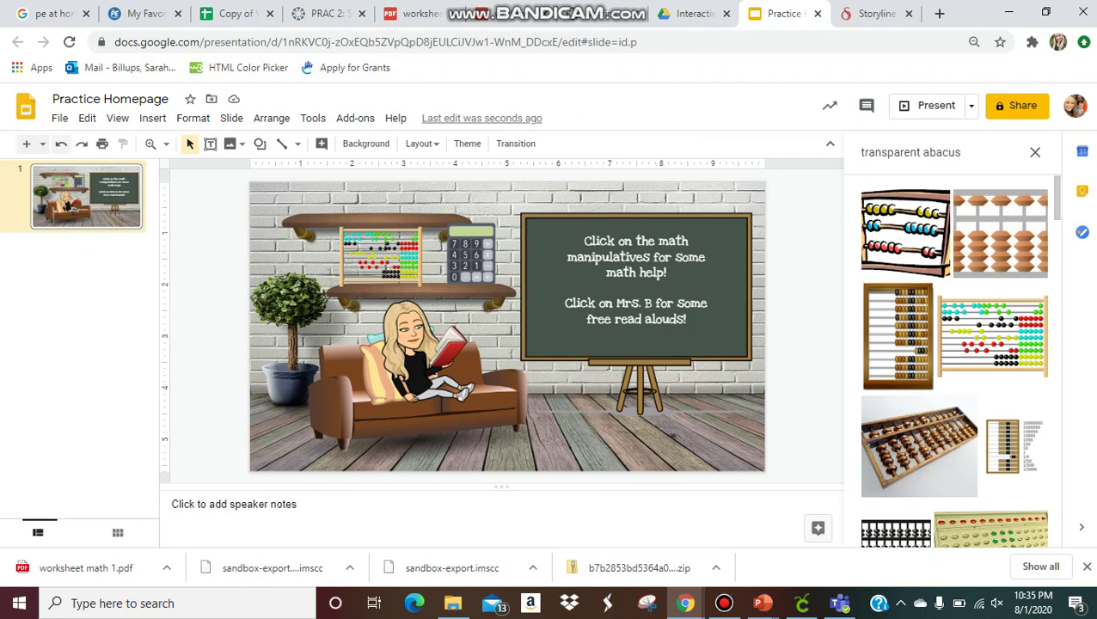
Examine the embed code and options for publishing the presentation to the web, then close the dialog
click(60, 118)
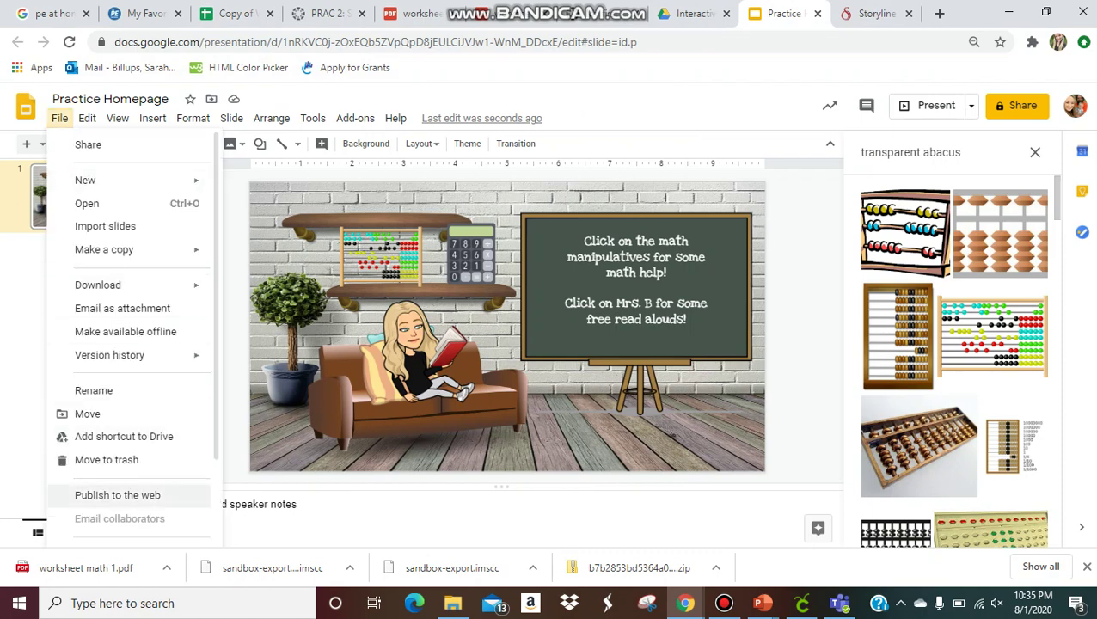
click(117, 495)
click(528, 214)
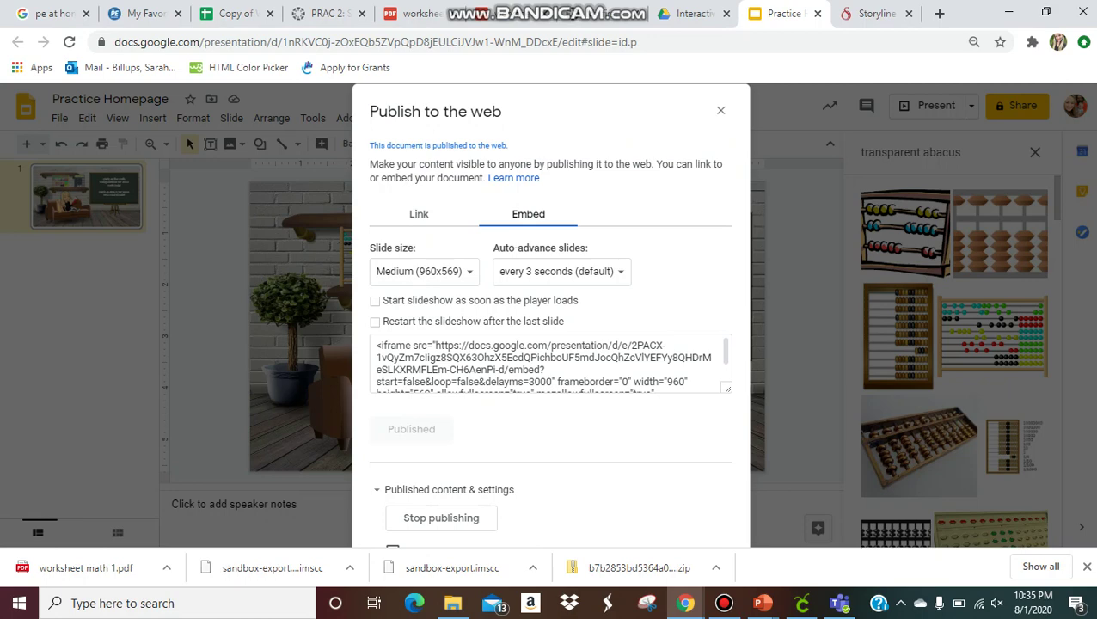
click(721, 111)
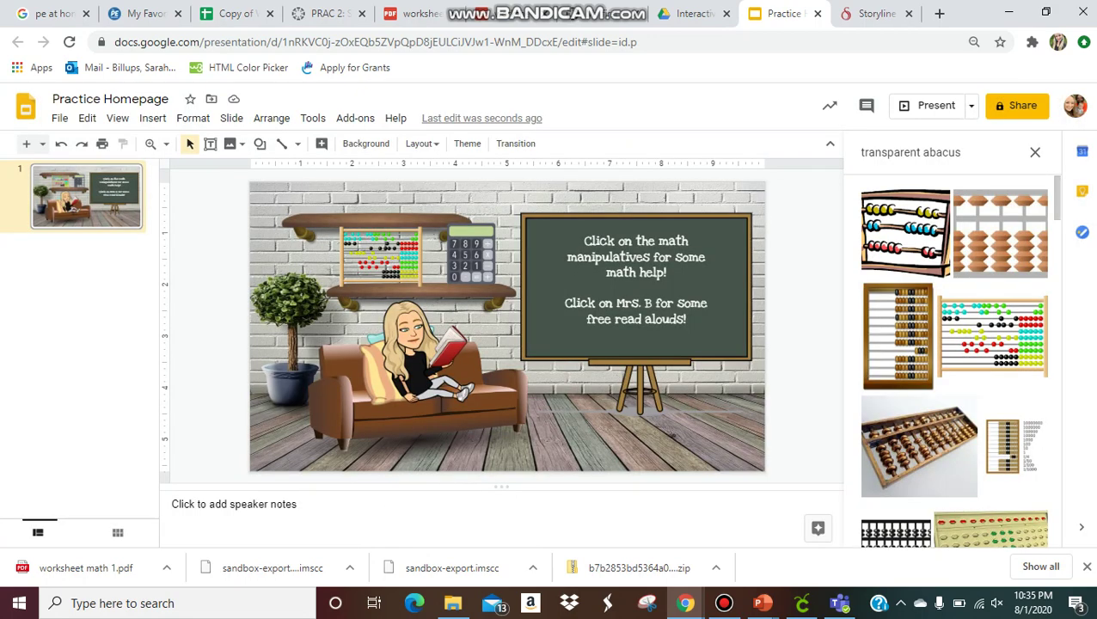